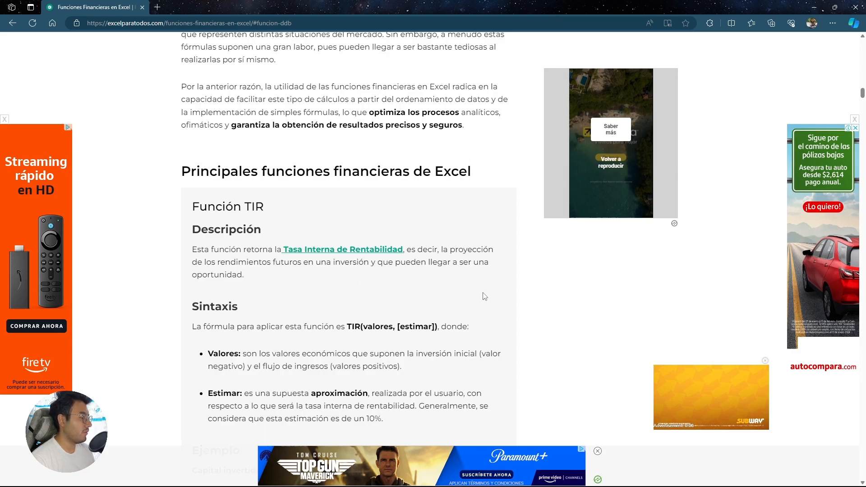
Examine the TIR function's syntax and worked example in the article, comparing them with the Capital cell in the Excel workbook.
scroll(416, 305, down, 5)
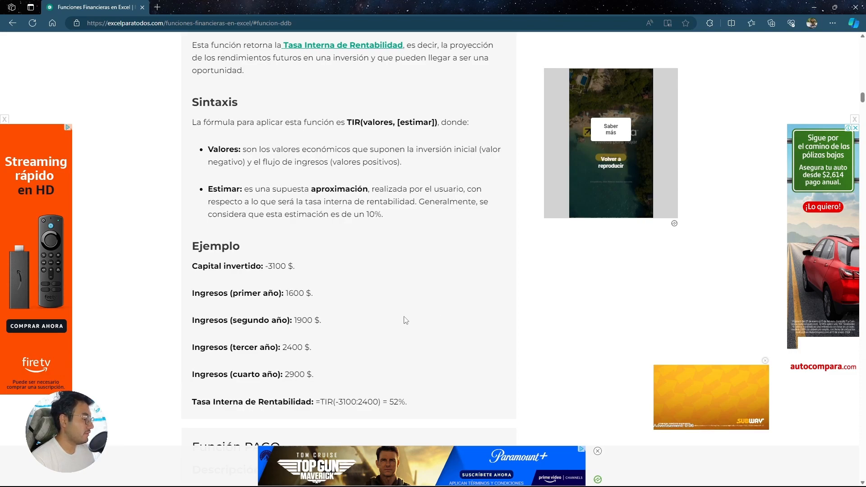
double_click(393, 399)
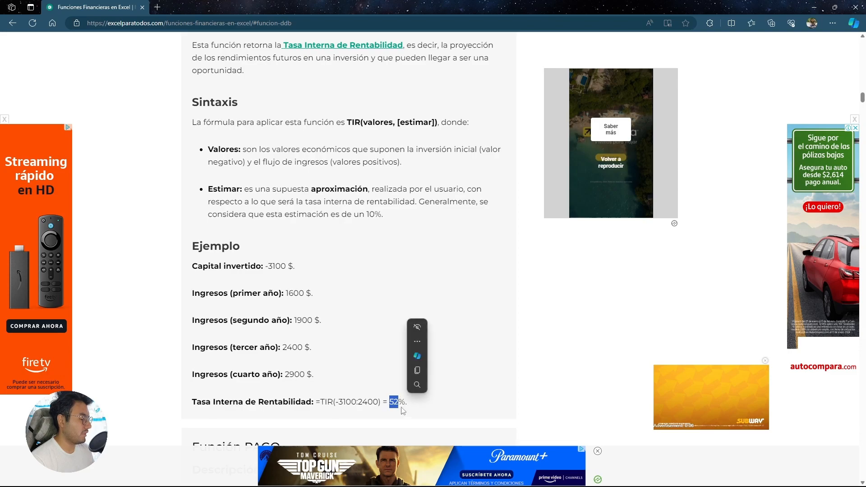
mouse_move(469, 464)
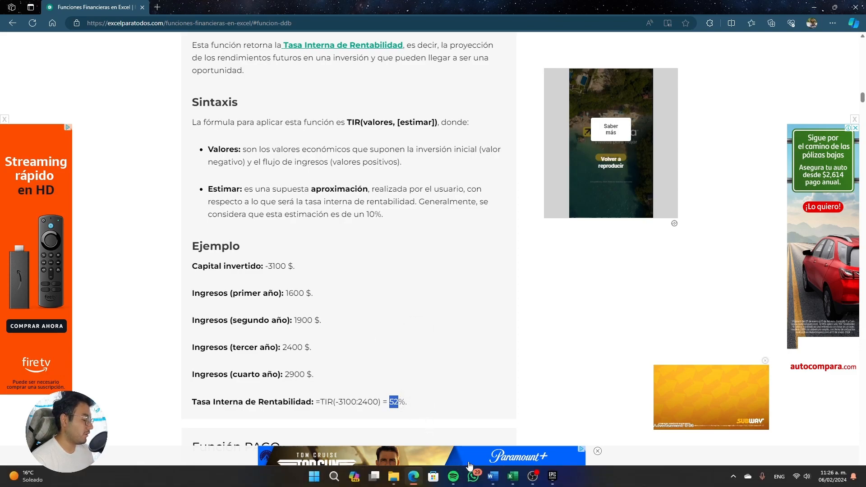
click(512, 475)
click(108, 203)
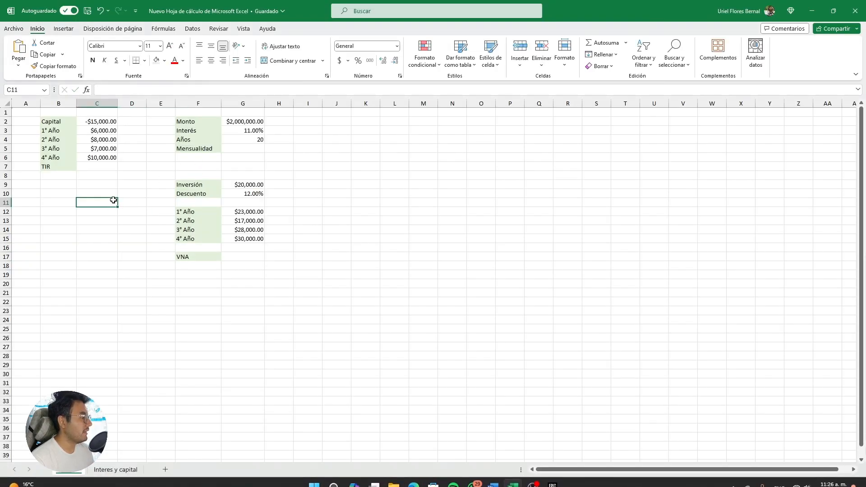
click(99, 123)
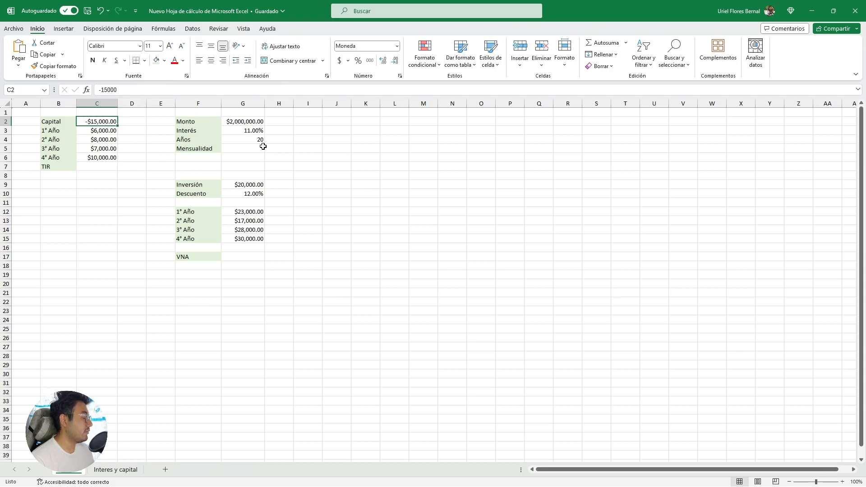
key(alt+Tab)
drag(269, 265, 315, 375)
click(307, 350)
Switch back to Excel and review the income cells for years 1 to 4, C3 through C6.
key(alt+Tab)
click(100, 131)
click(104, 141)
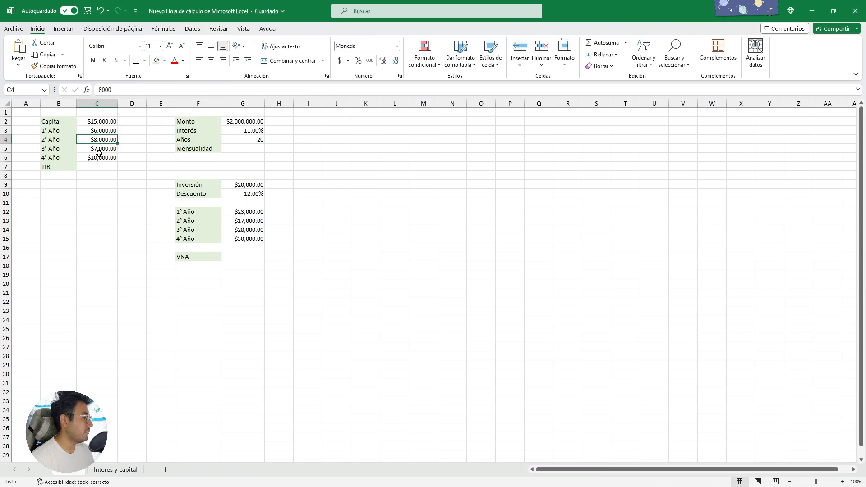
click(95, 149)
click(97, 158)
Calculate the internal rate of return in C7 with the formula =TIR(C2:C6).
click(94, 167)
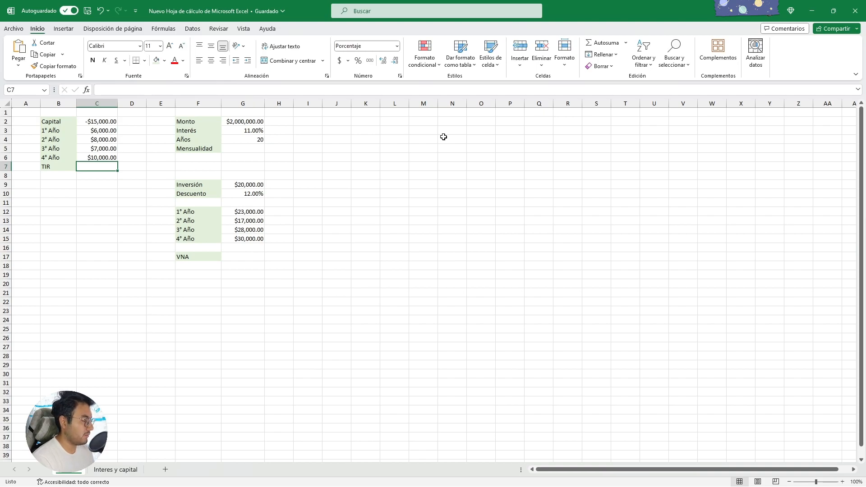
text(=tir)
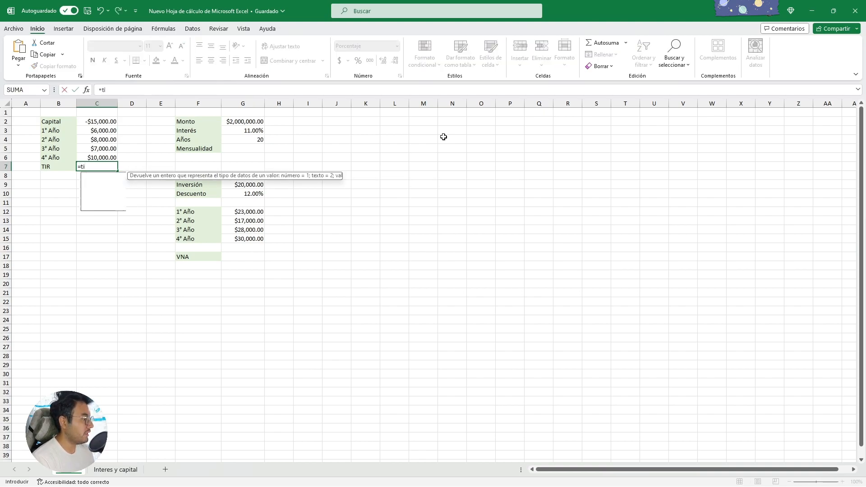
key(Tab)
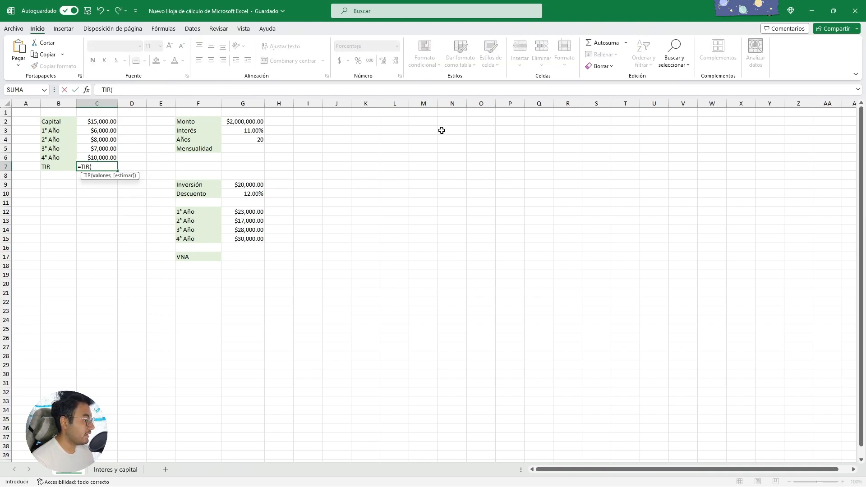
click(103, 120)
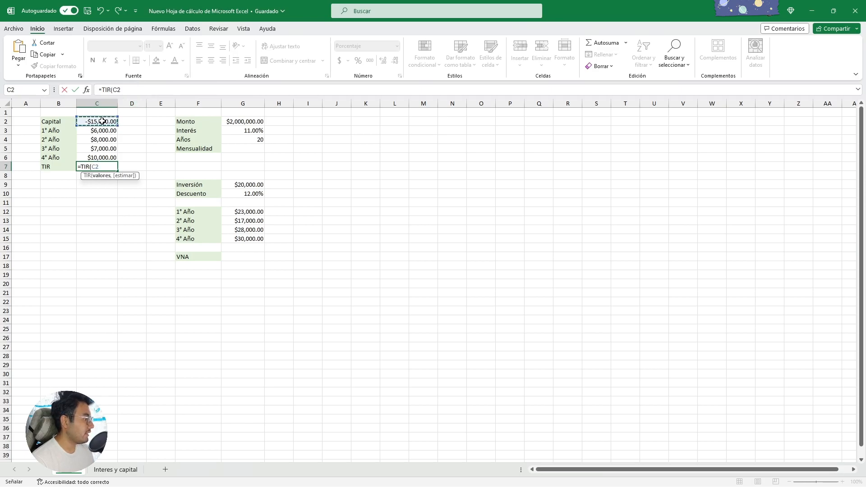
drag(103, 121, 105, 155)
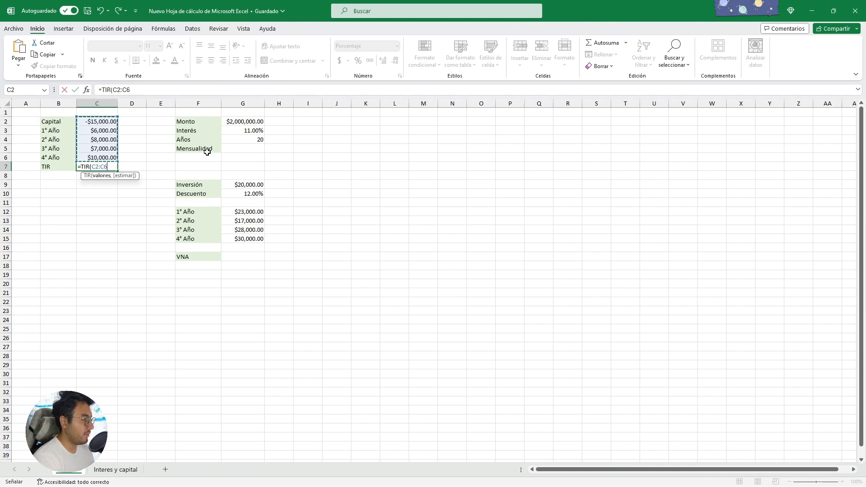
text())
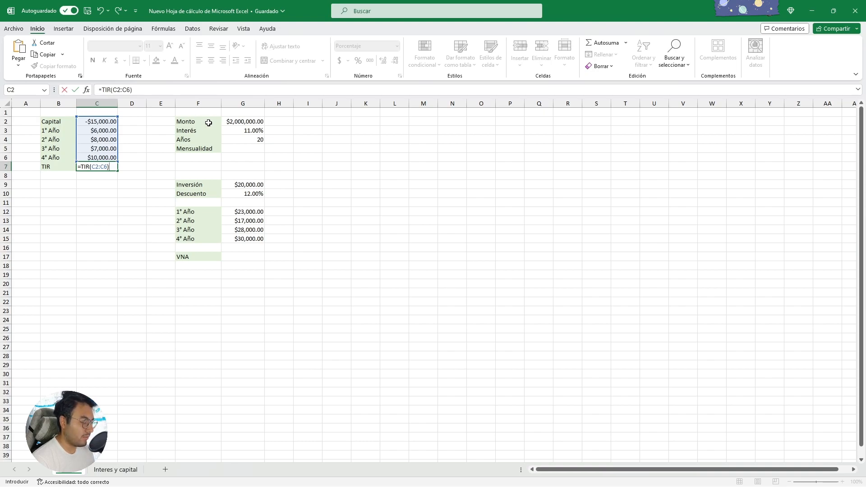
key(Return)
click(101, 164)
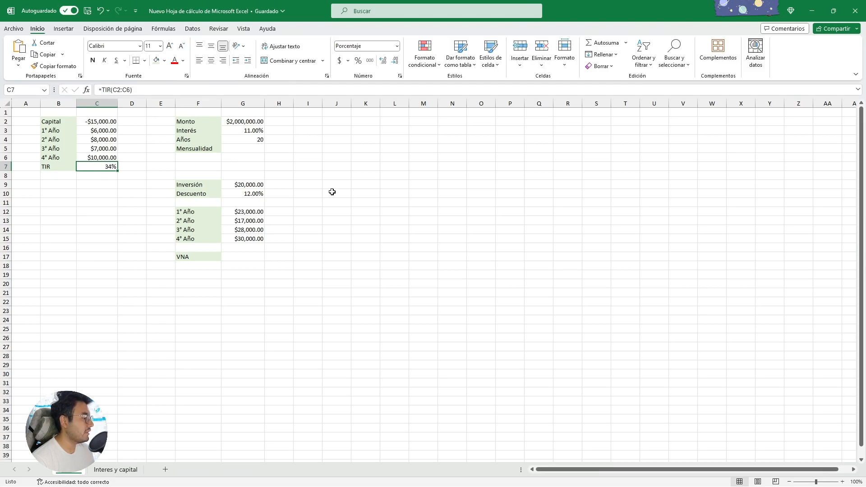
Switch to the browser article and read the PAGO function's description, syntax and arguments.
key(alt+Tab)
scroll(300, 149, up, 3)
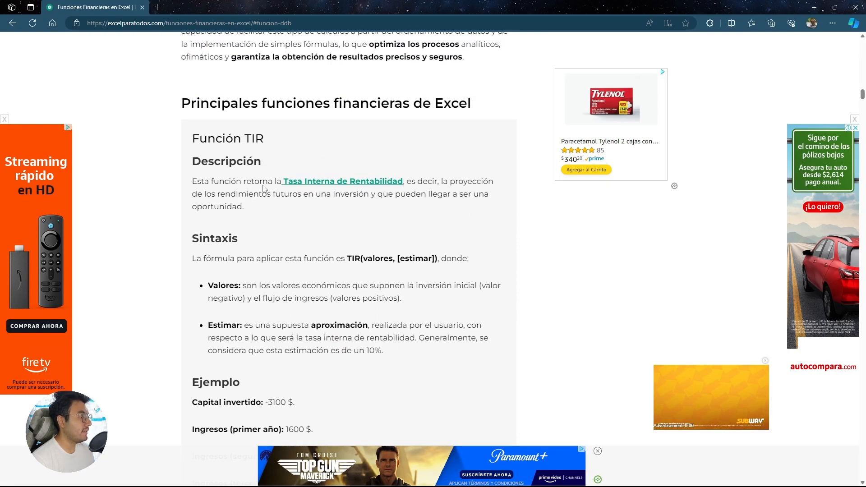
scroll(392, 212, down, 9)
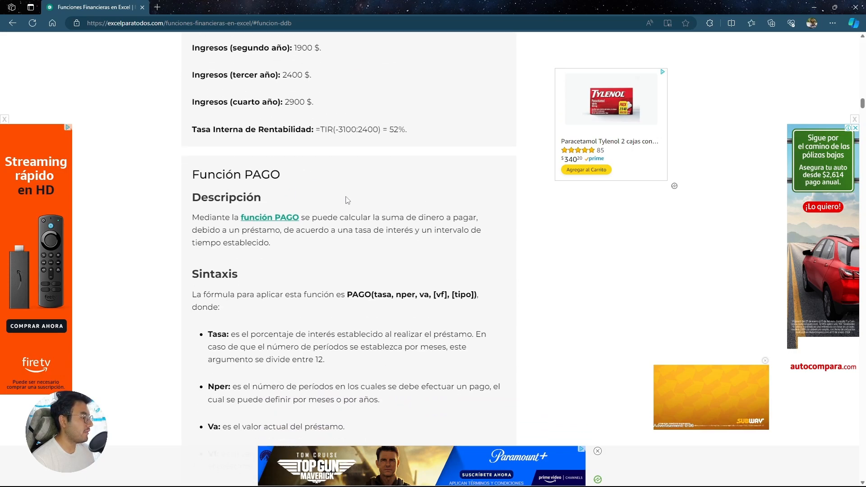
scroll(343, 221, down, 3)
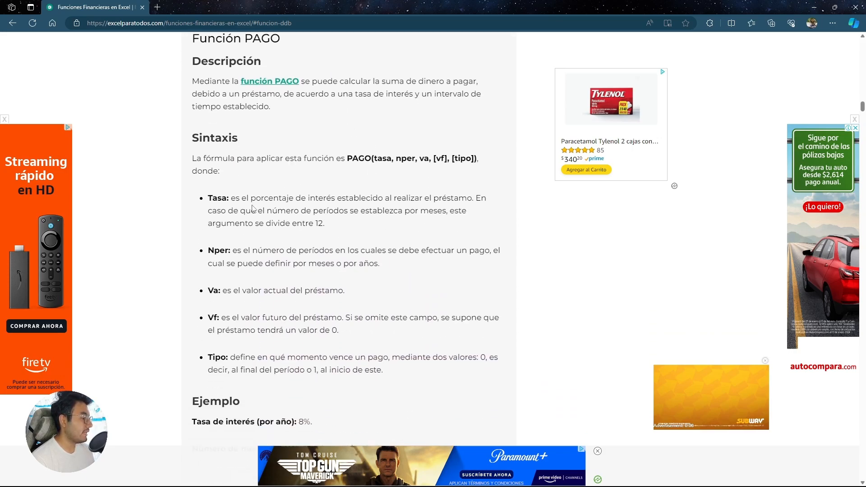
drag(393, 375, 267, 211)
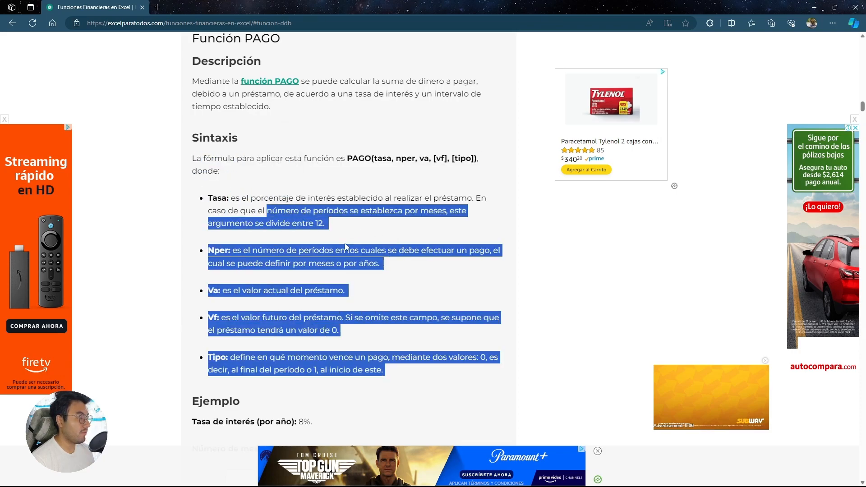
click(326, 221)
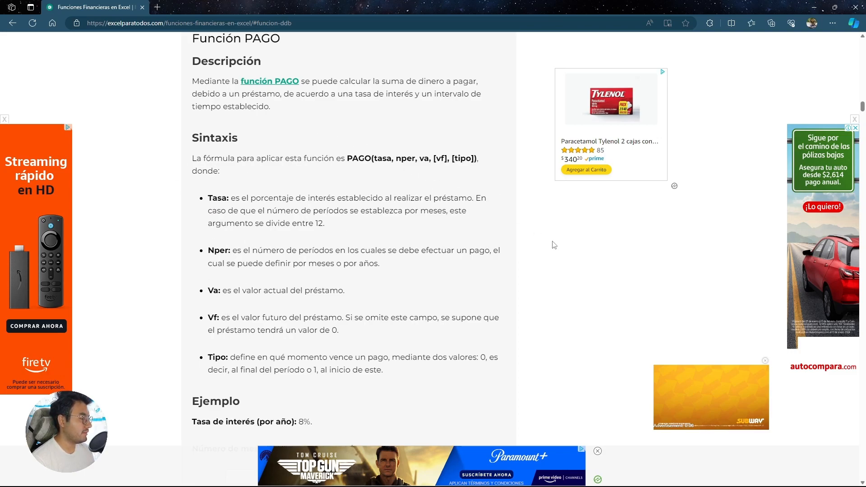
Switch to Excel and review the loan's amount, interest and years in cells G2 to G4.
mouse_move(408, 486)
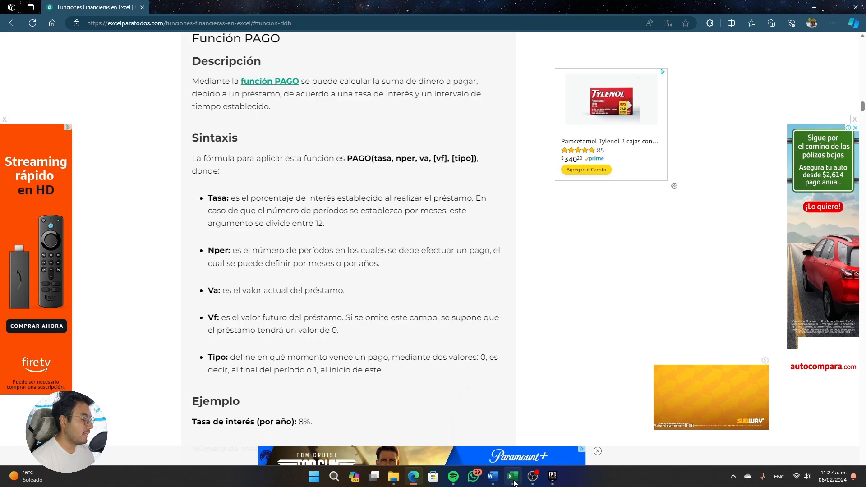
click(512, 476)
click(243, 147)
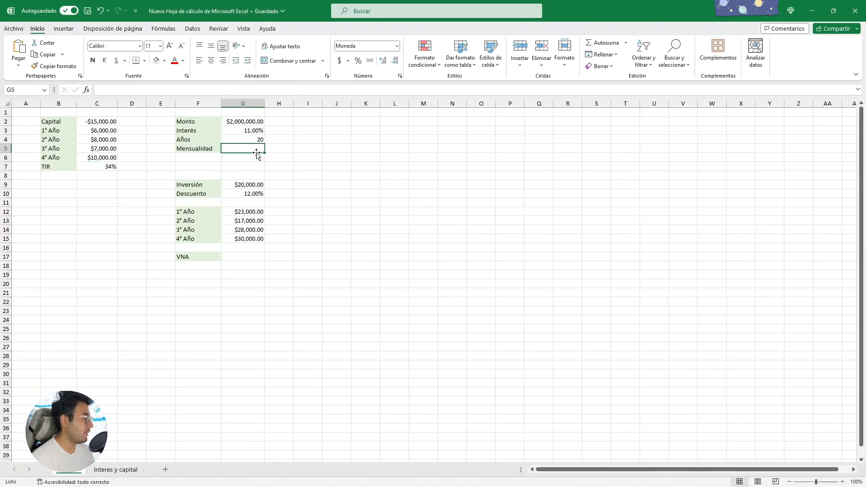
click(246, 123)
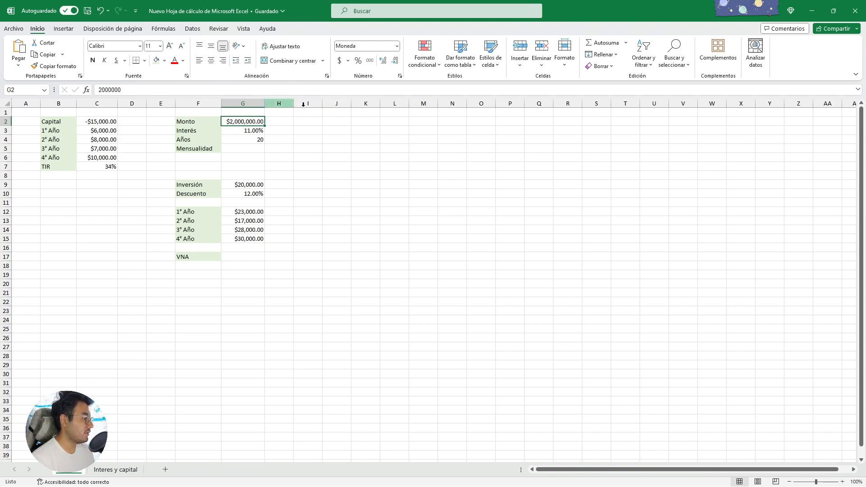
click(252, 131)
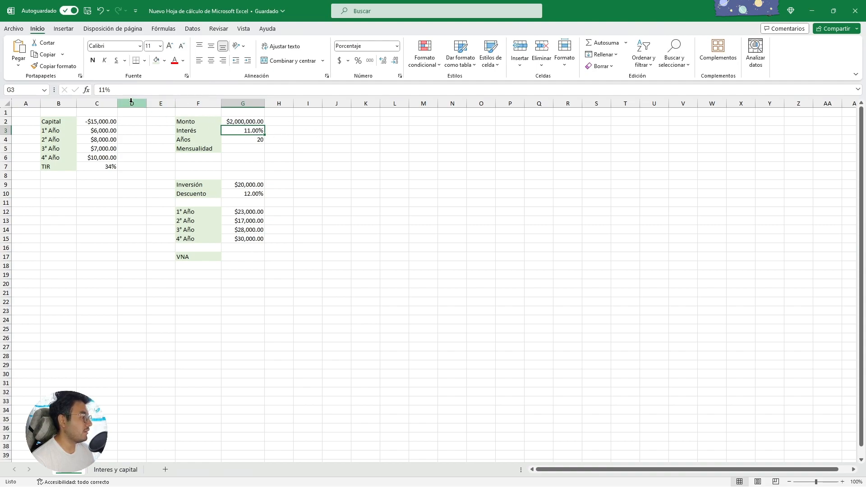
click(242, 141)
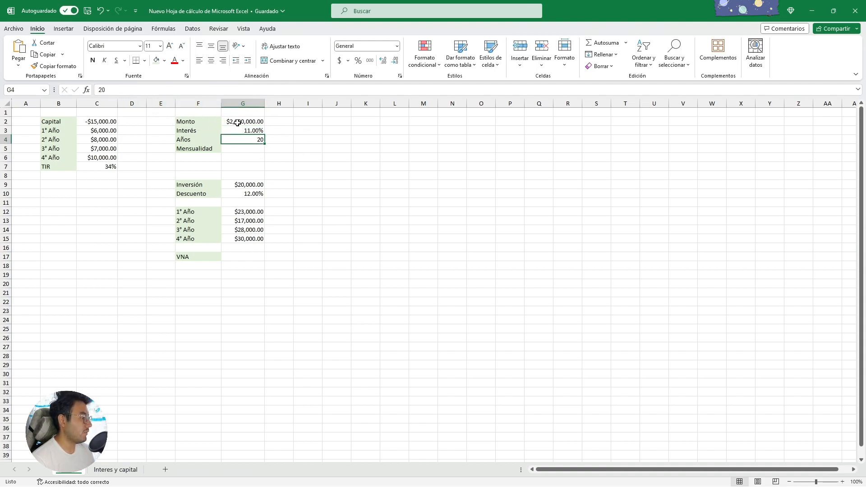
Calculate the loan's monthly payment in G5 with the formula =PAGO(G3/12,G4*12,G2).
click(232, 149)
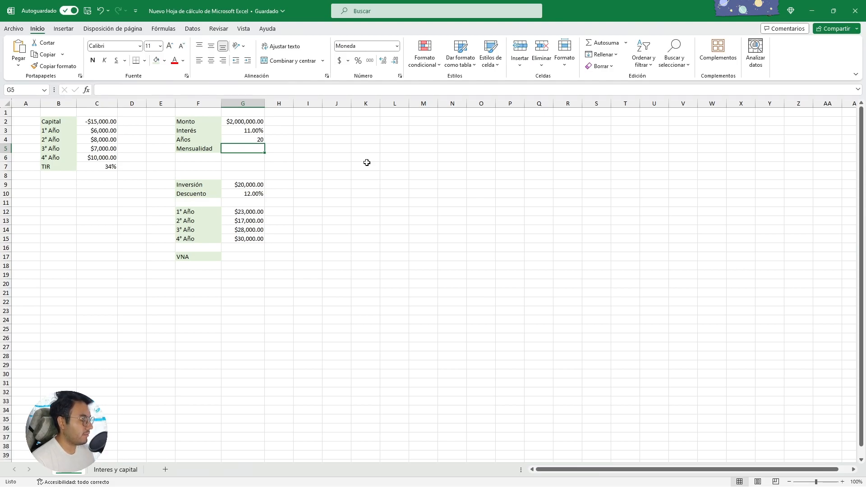
text(=pagop)
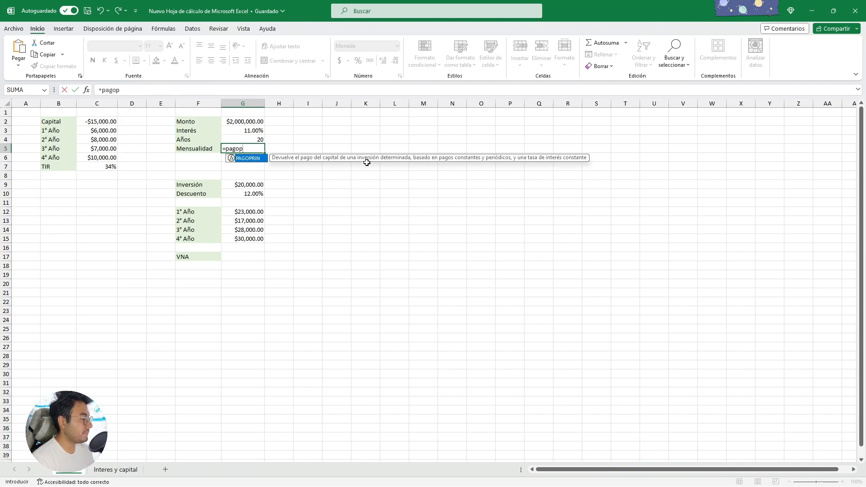
key(BackSpace)
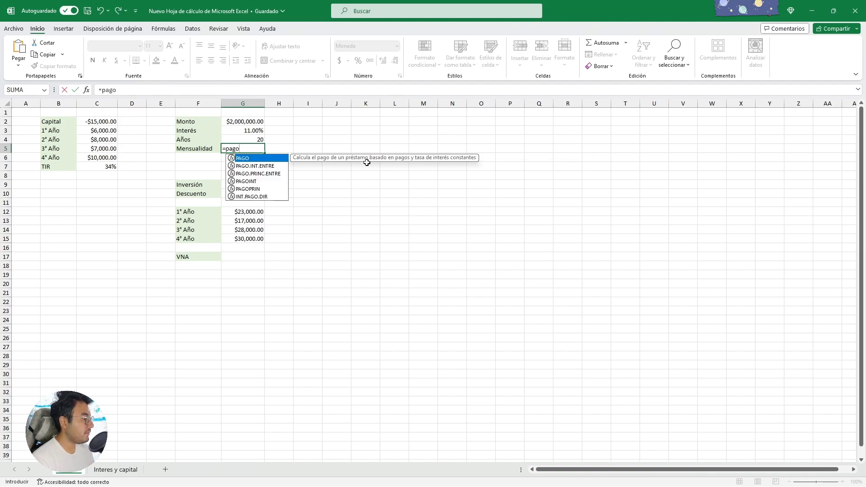
key(Tab)
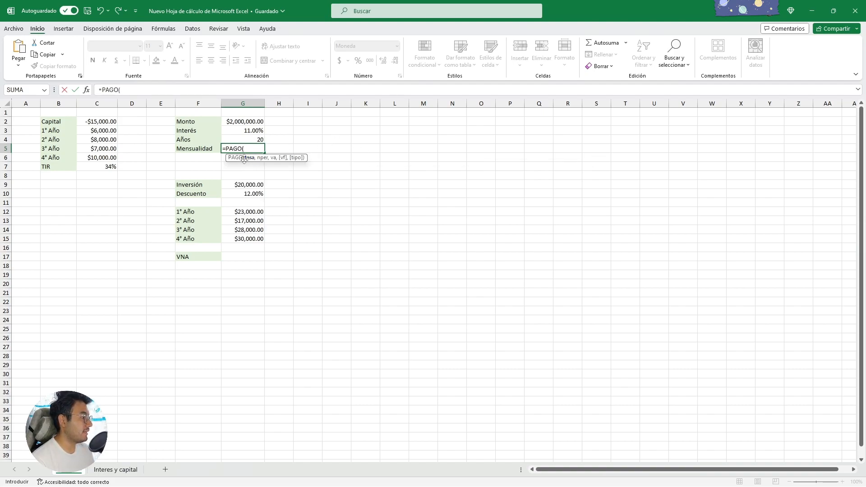
click(246, 130)
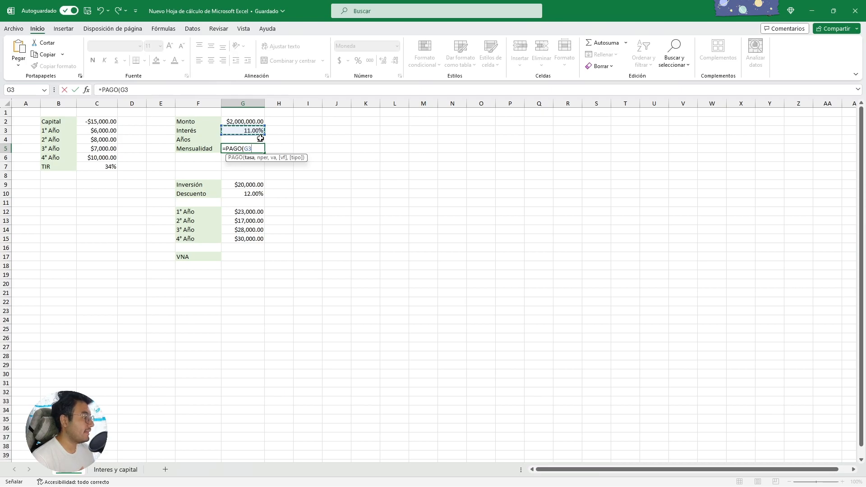
text(/)
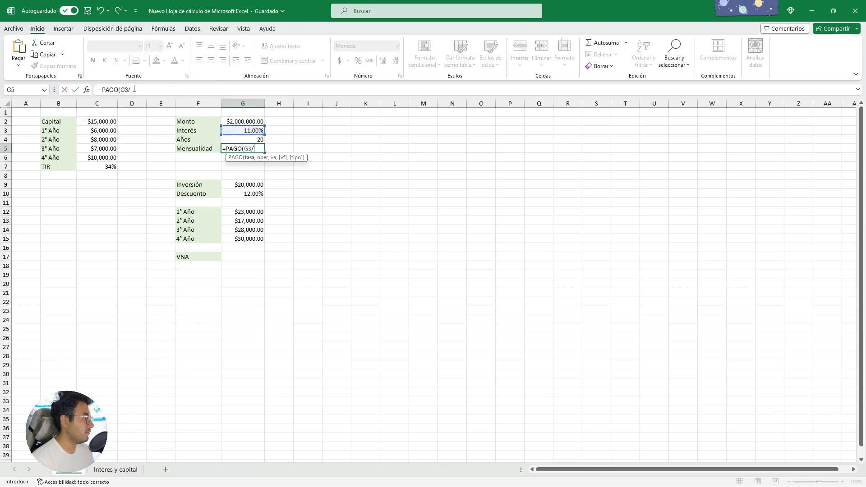
text(12,)
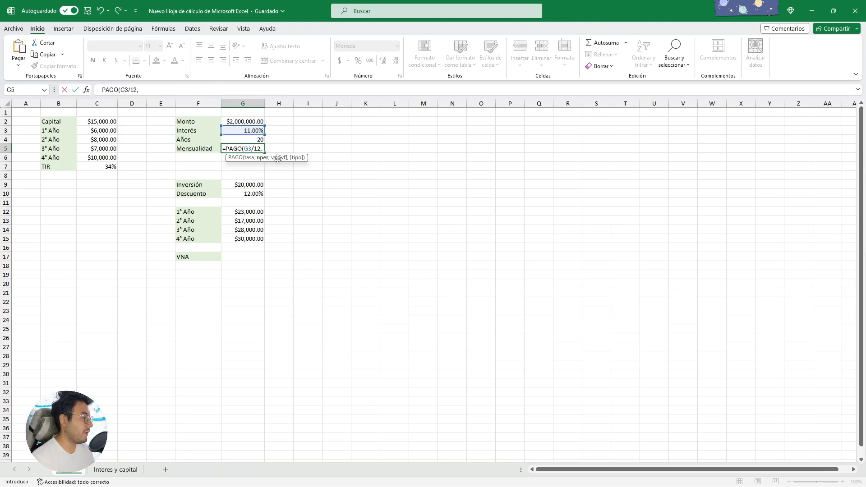
click(258, 140)
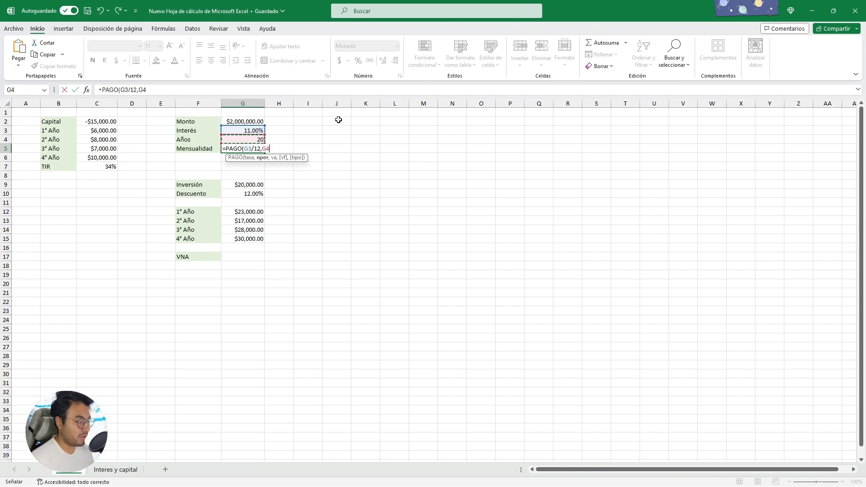
text(*)
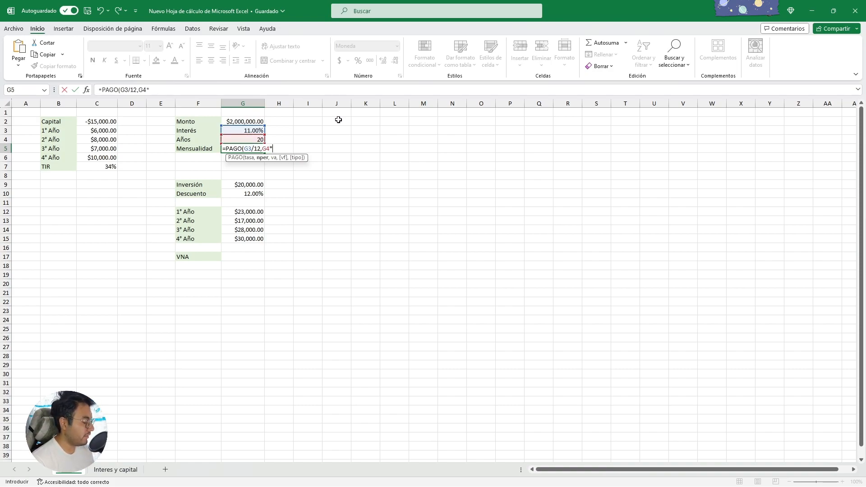
text(12,)
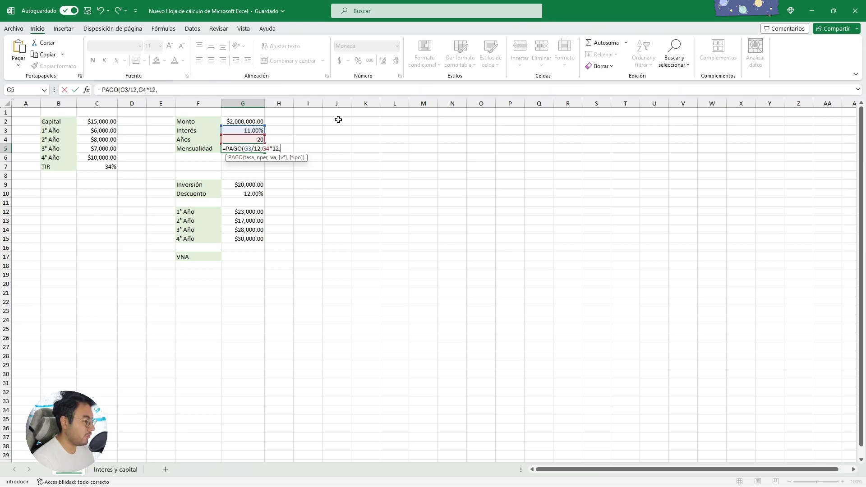
click(246, 120)
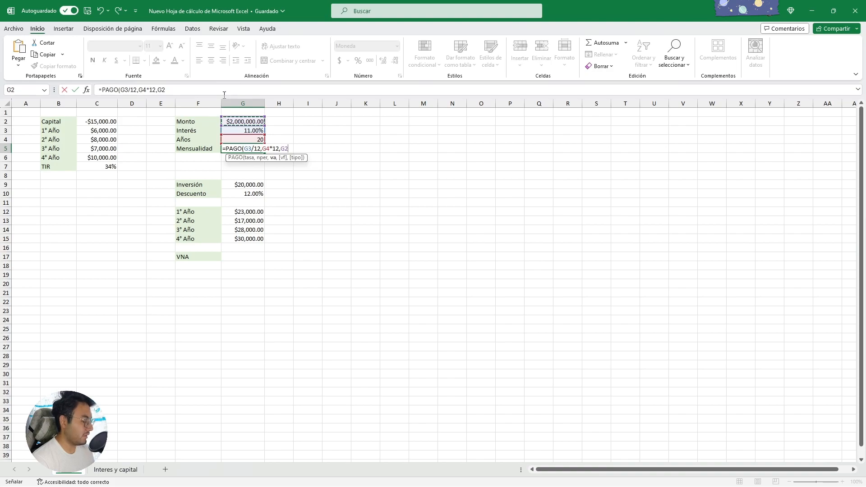
text())
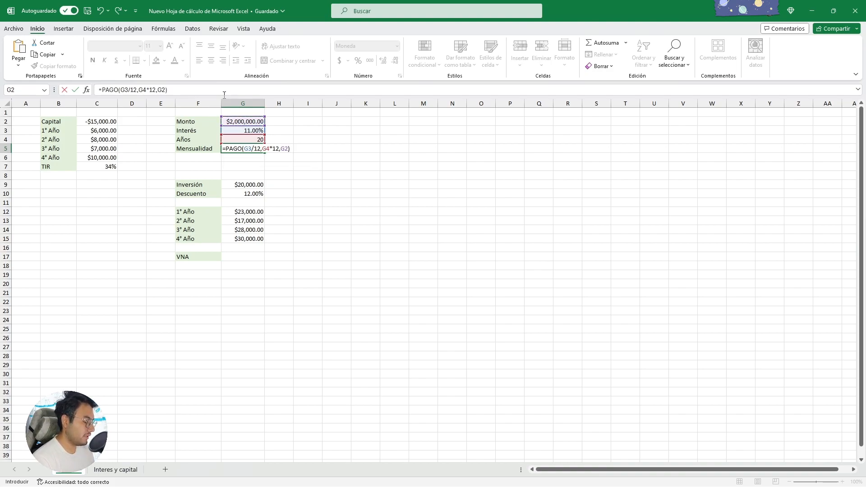
key(Return)
click(245, 150)
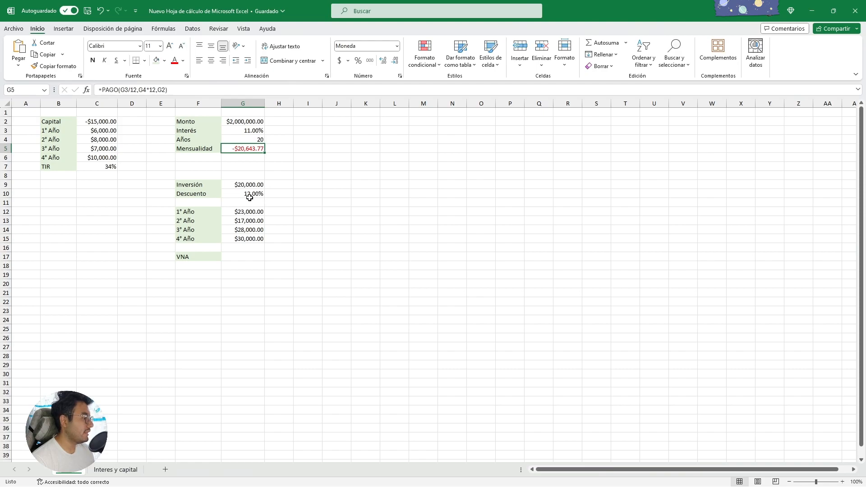
Look over the VNA block's labels in column F, and switch to the browser article to read the VNA function's description, syntax and example.
click(204, 229)
click(206, 193)
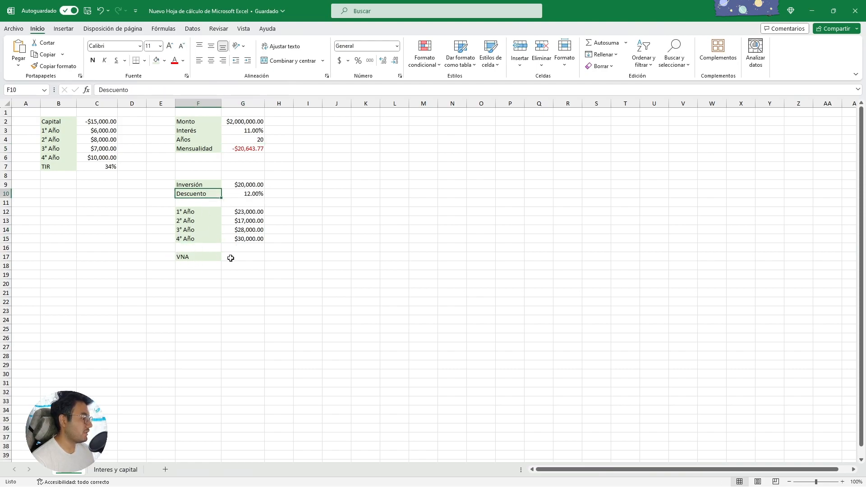
click(187, 257)
key(alt+Tab)
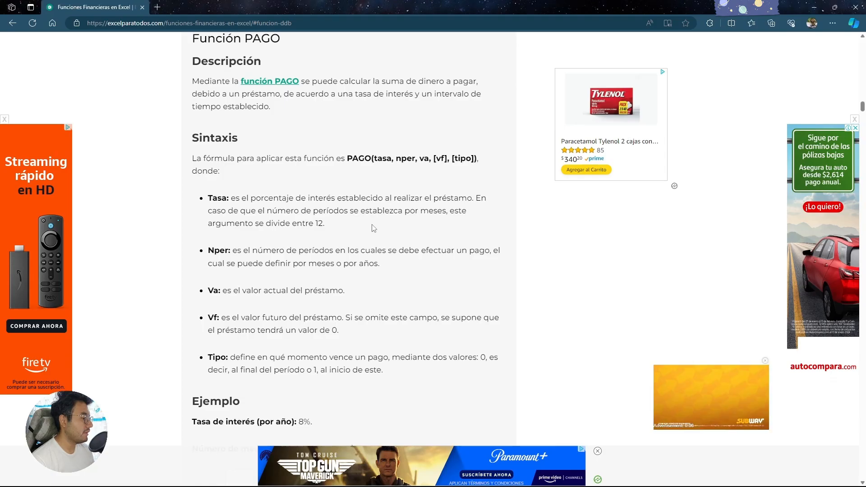
scroll(237, 234, down, 12)
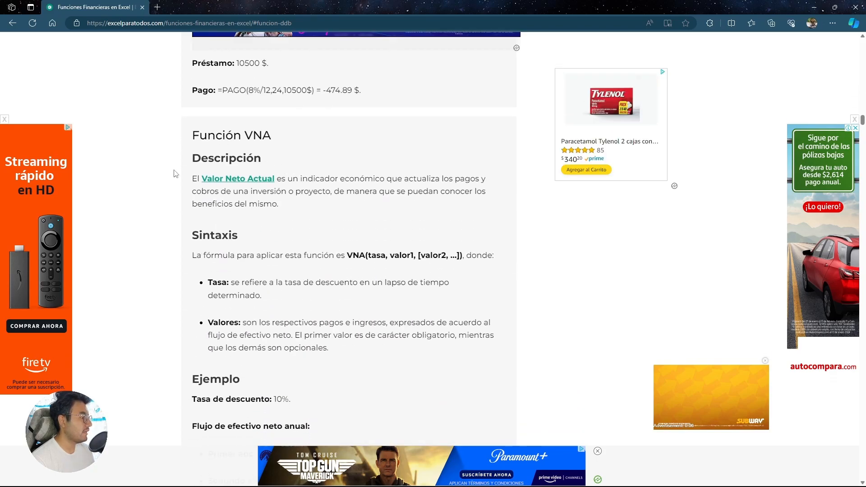
scroll(352, 232, down, 5)
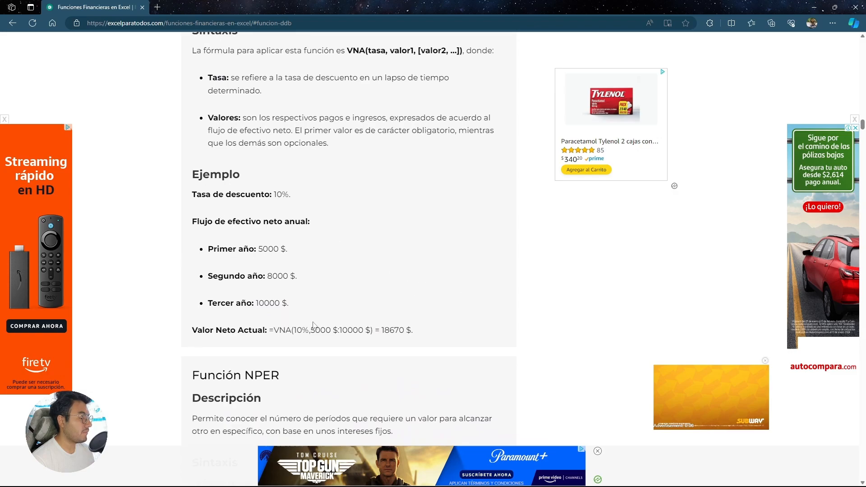
scroll(328, 324, up, 3)
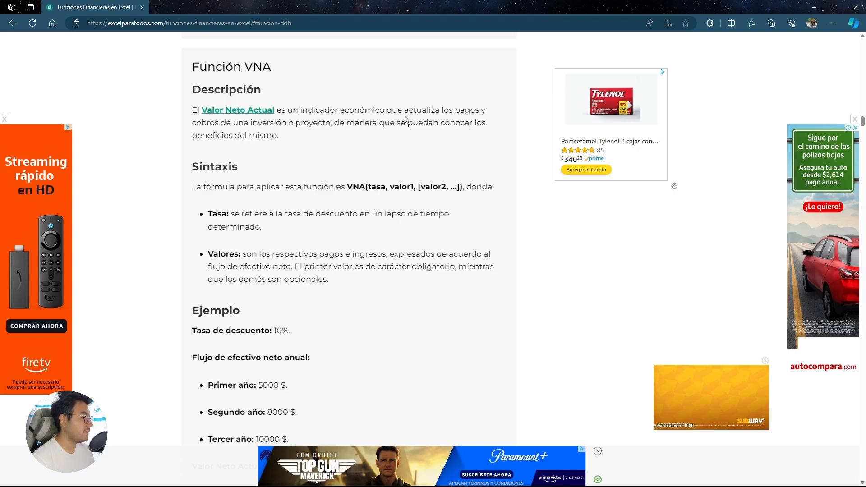
scroll(381, 187, down, 3)
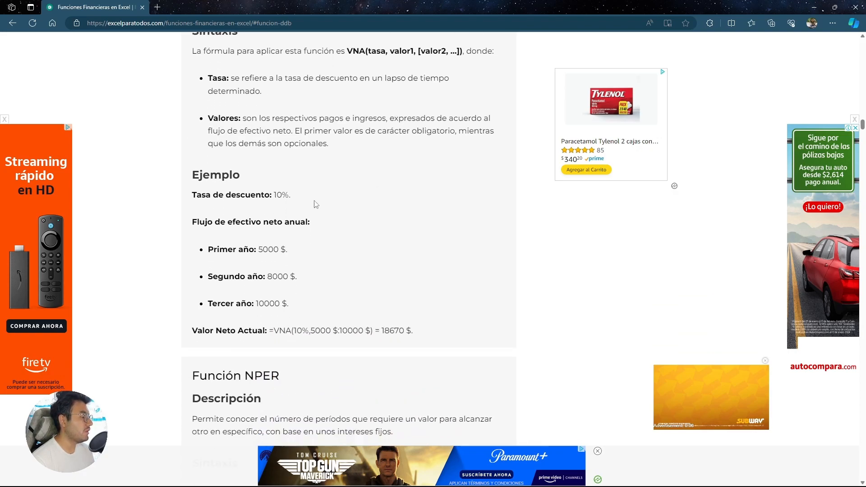
scroll(444, 277, up, 5)
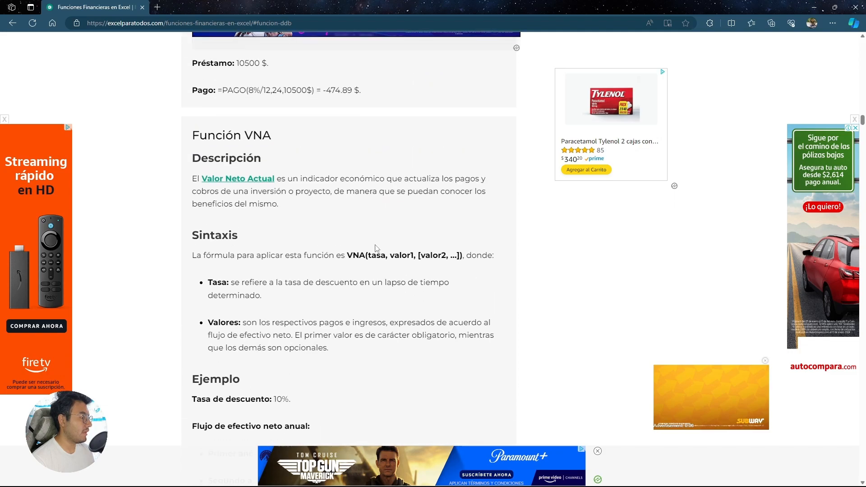
scroll(388, 270, down, 3)
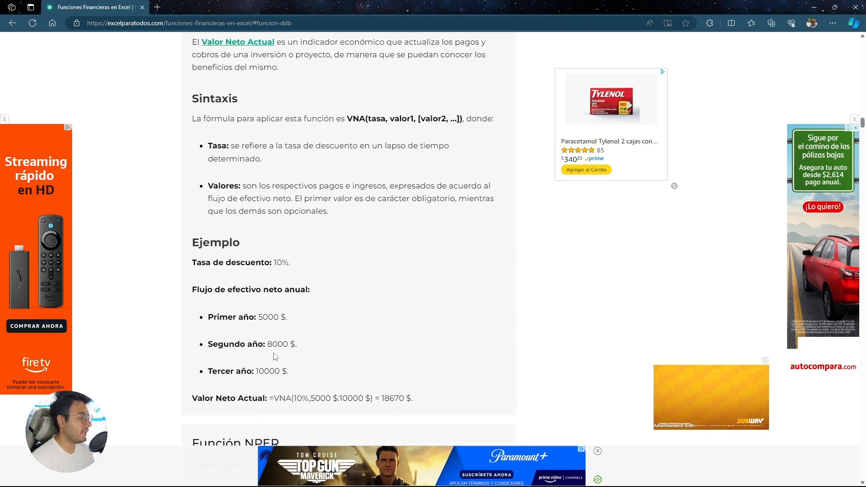
drag(413, 401, 183, 245)
click(369, 341)
Switch to Excel and review the investment in G9, the discount in G10 and the yearly amounts in G12 to G15.
key(alt+Tab)
click(413, 188)
click(276, 291)
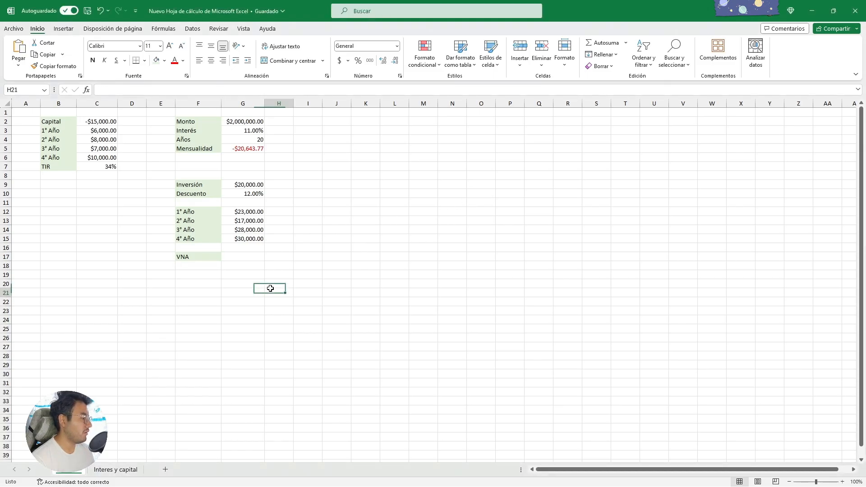
click(237, 185)
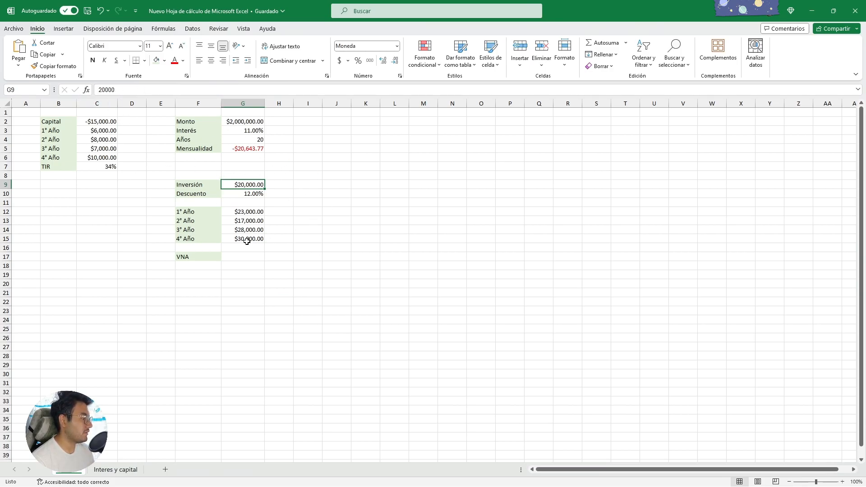
click(248, 195)
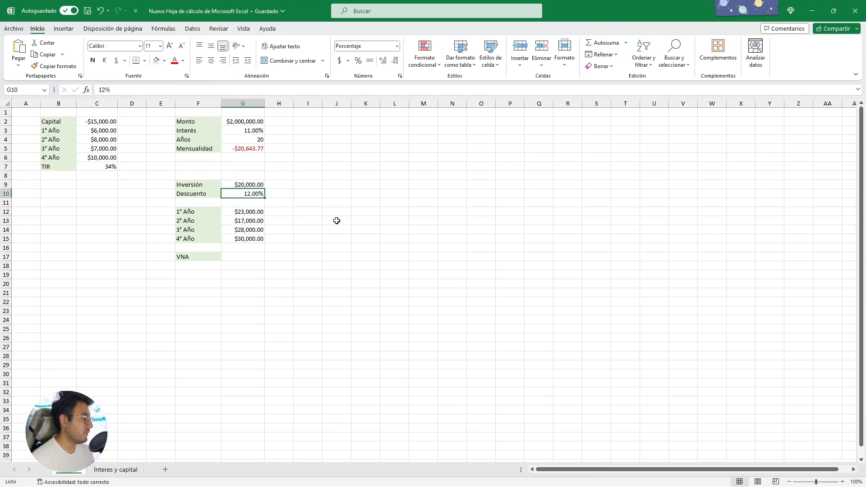
click(227, 212)
click(228, 221)
click(232, 231)
click(230, 238)
click(246, 221)
click(239, 211)
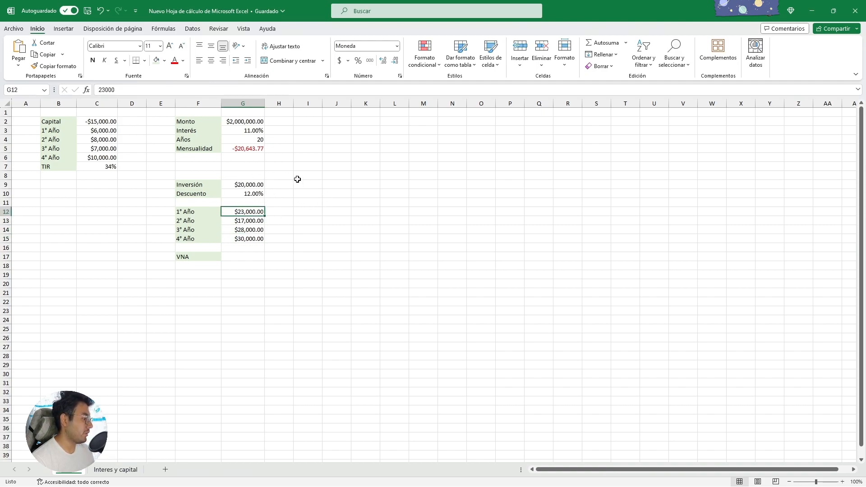
drag(248, 216, 246, 224)
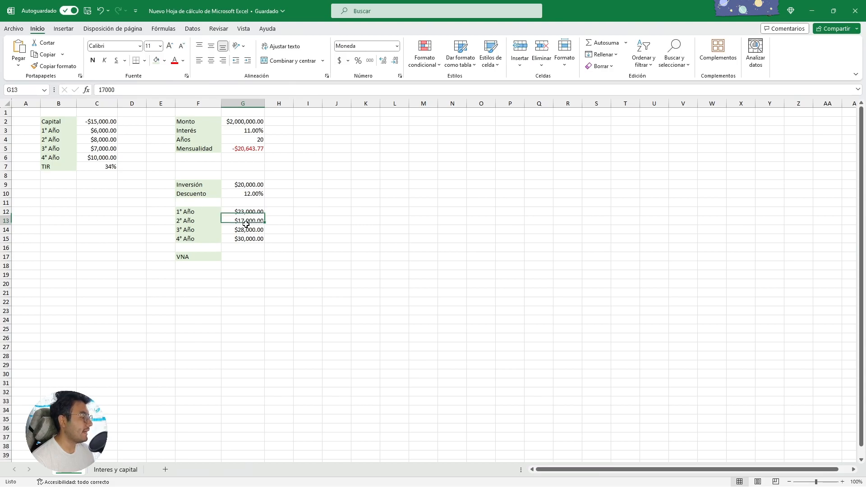
click(252, 228)
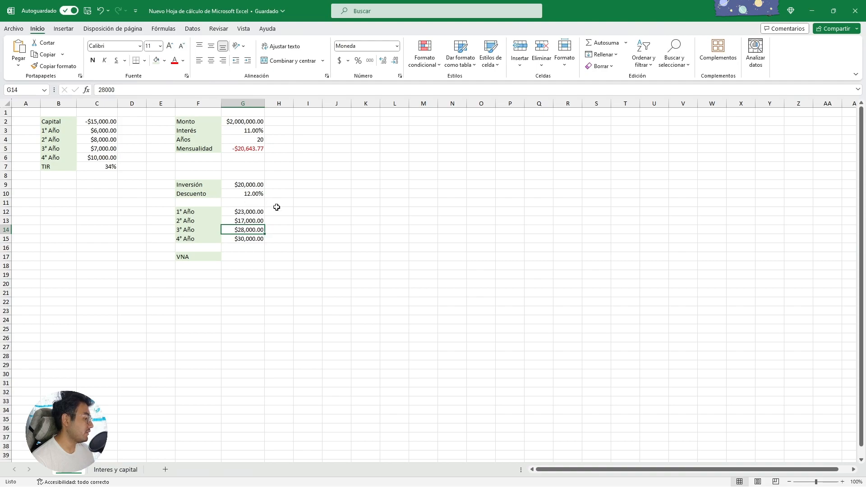
click(244, 238)
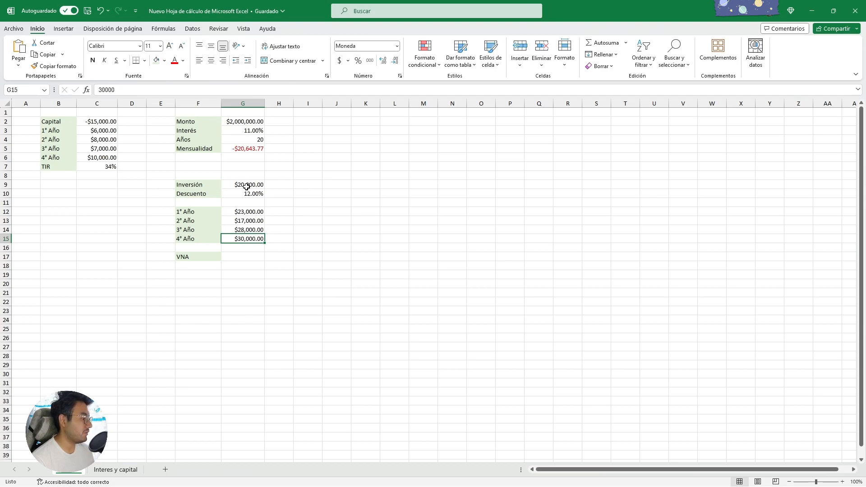
Calculate the investment's net present value in G17 with the formula =VNA(G10,G12:G15)-G9.
click(238, 260)
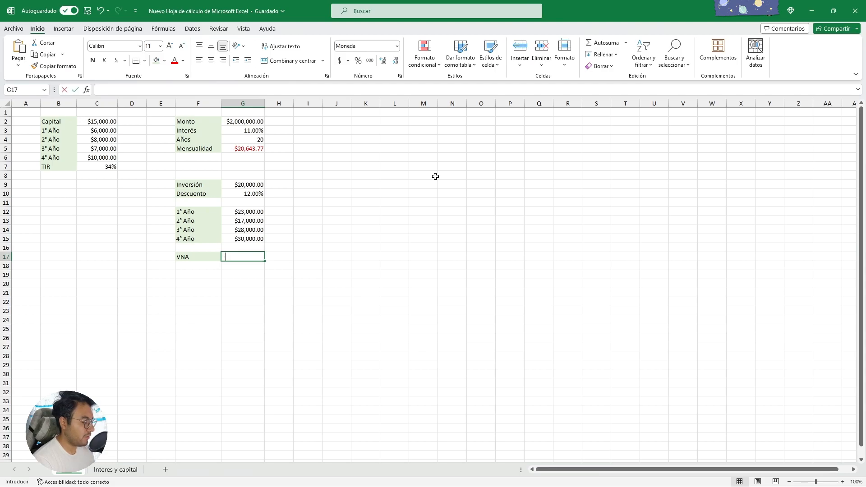
text(=vna)
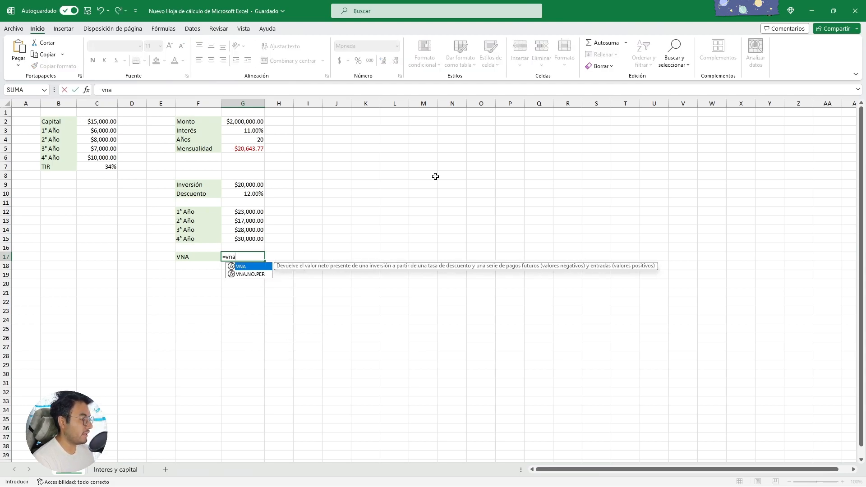
key(Tab)
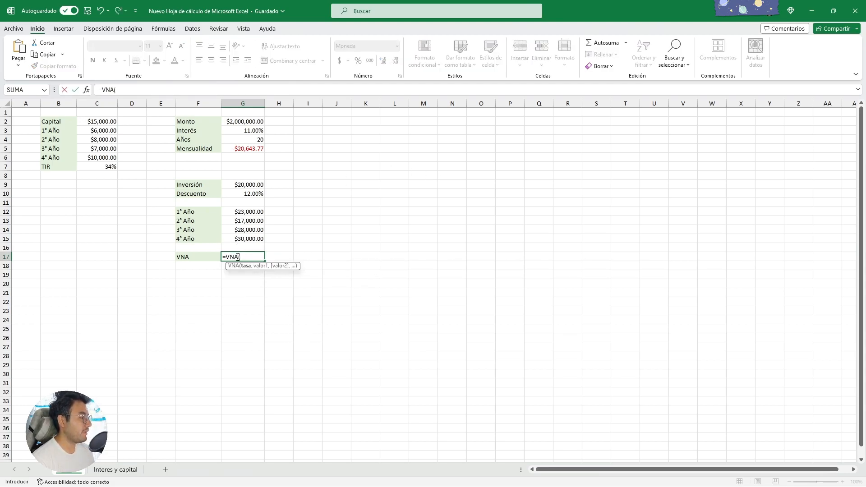
click(243, 193)
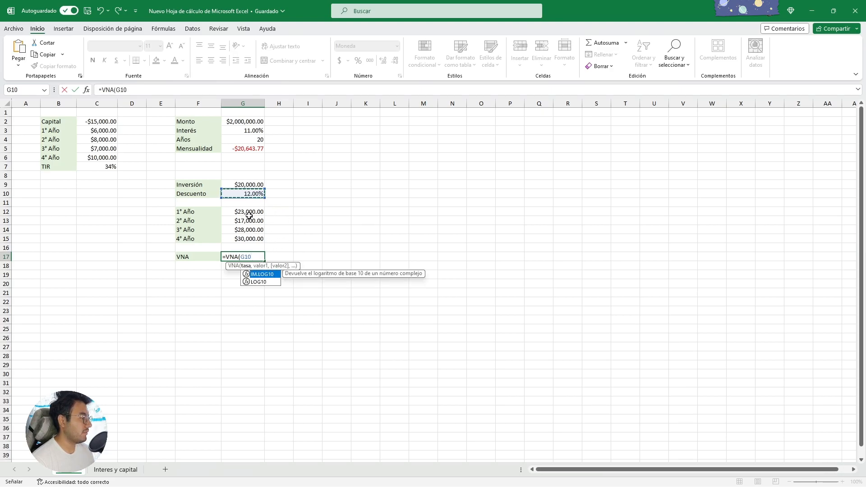
text(,)
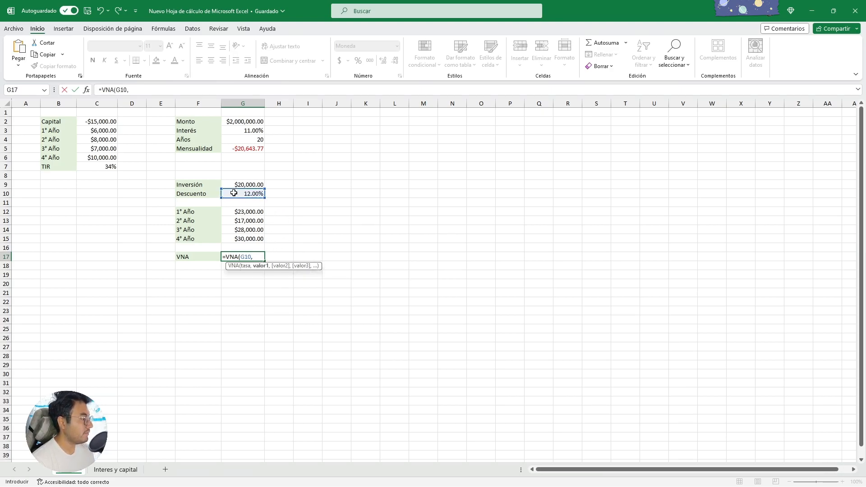
drag(246, 210, 248, 237)
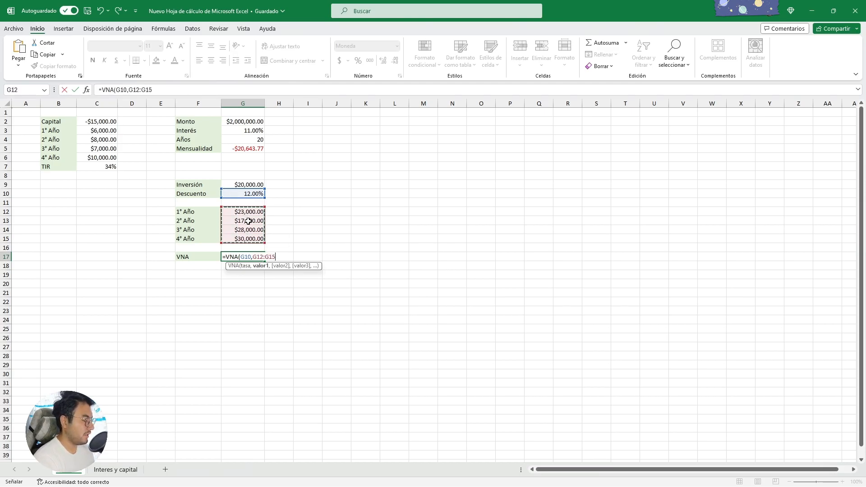
text())
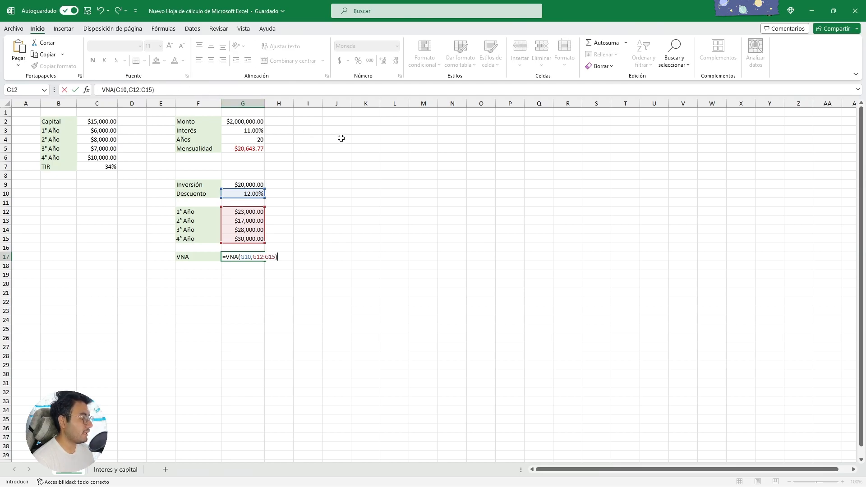
click(247, 184)
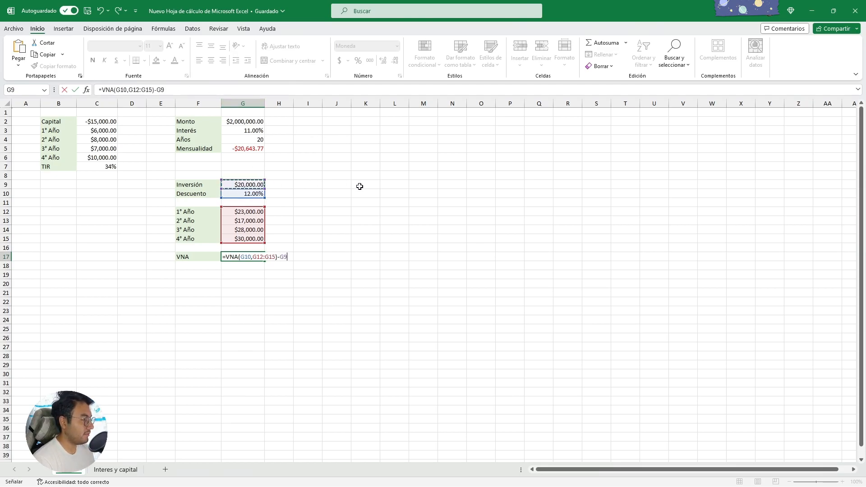
key(Return)
Review the VNA formula in G17 against the yearly amounts and the initial investment in G9.
click(238, 257)
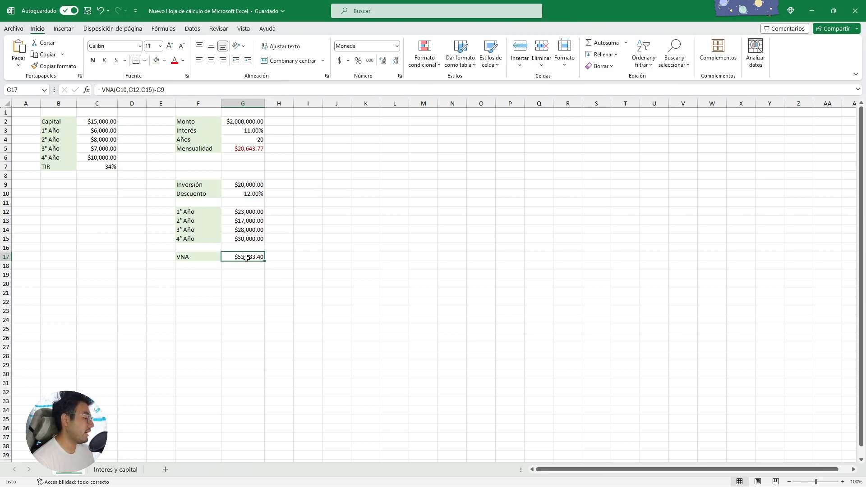
key(Up)
key(Up)
key(Up)
key(Up)
click(243, 183)
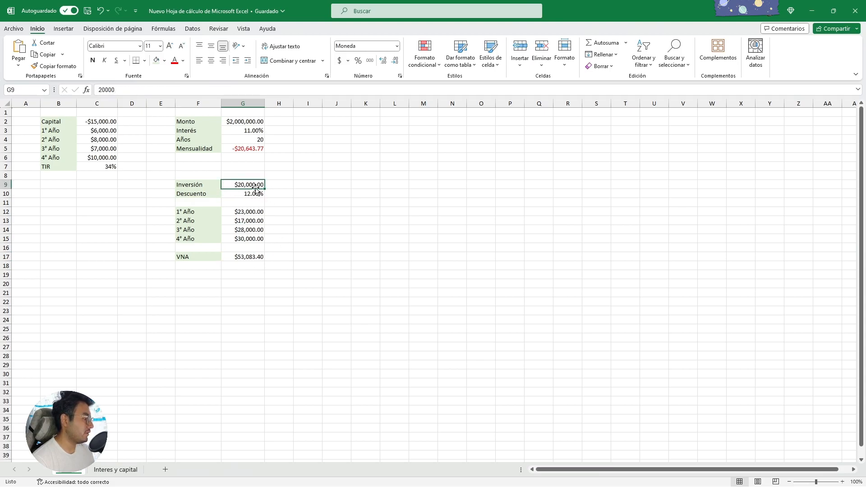
click(237, 257)
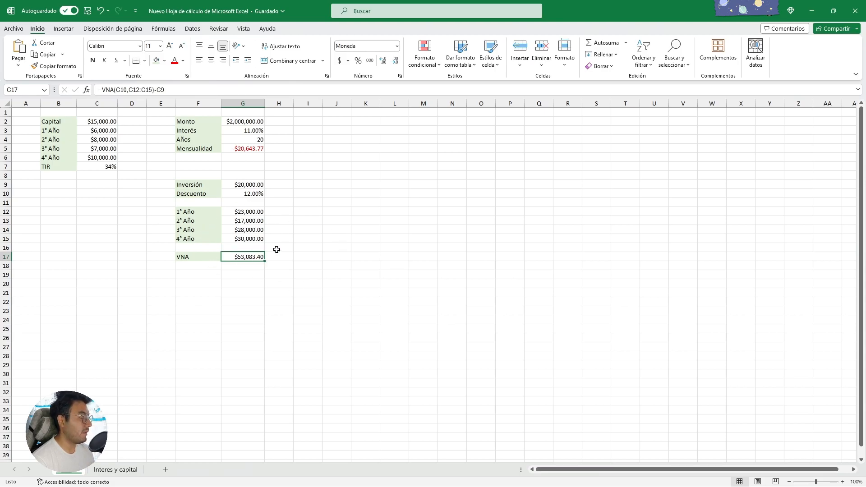
Switch to the browser article and examine the VNA example's three yearly cash flows and its net present value.
click(413, 476)
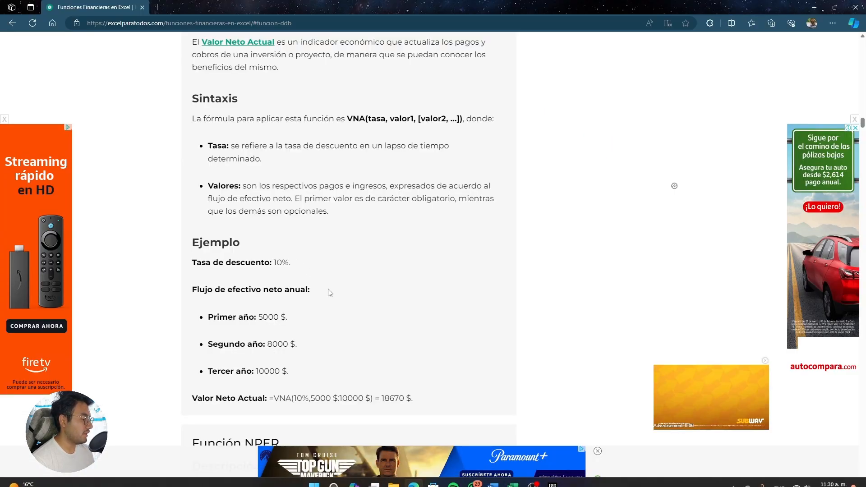
scroll(255, 297, down, 2)
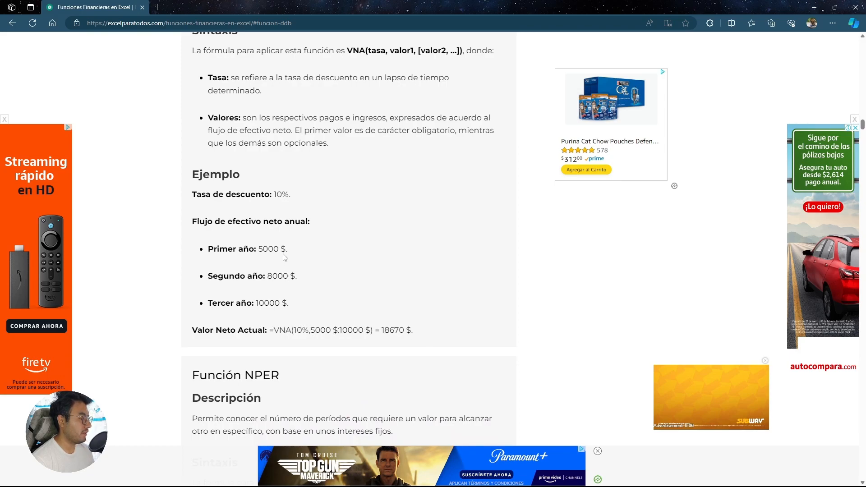
drag(259, 246, 294, 312)
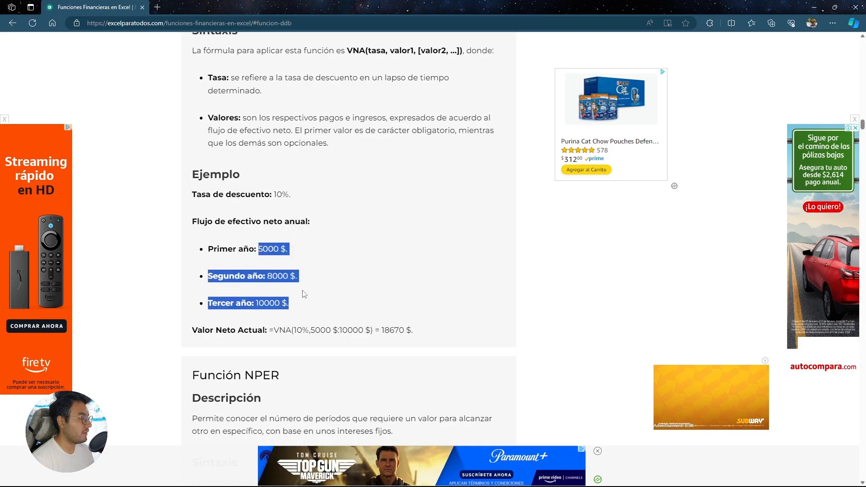
click(285, 260)
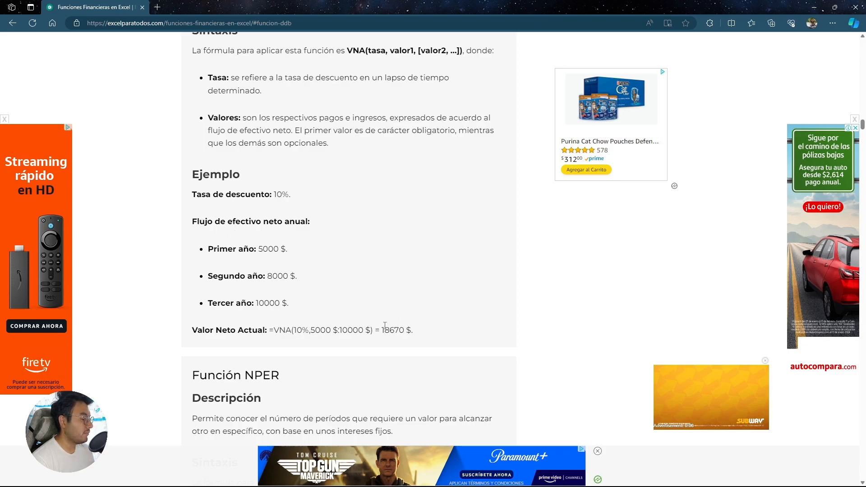
drag(387, 327, 404, 329)
click(285, 277)
Switch to Excel and review the TIR block in column C, the monthly payment in G5 and the VNA in G17.
key(alt+Tab)
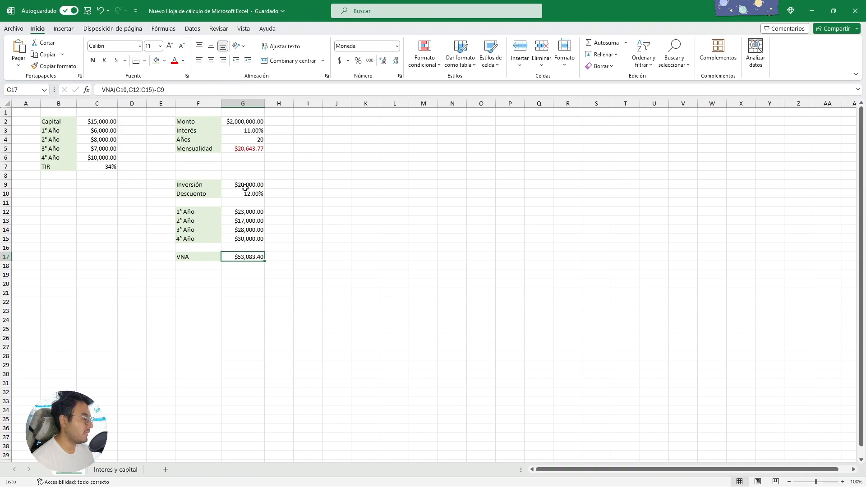
click(248, 282)
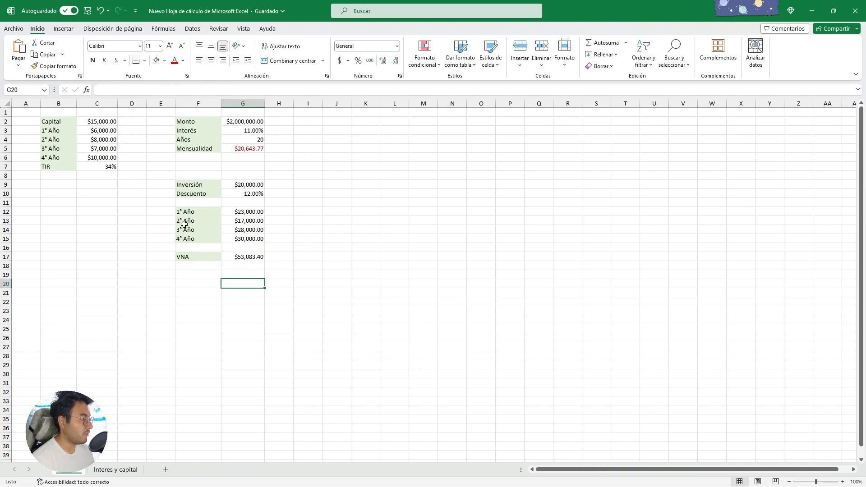
drag(92, 122, 97, 166)
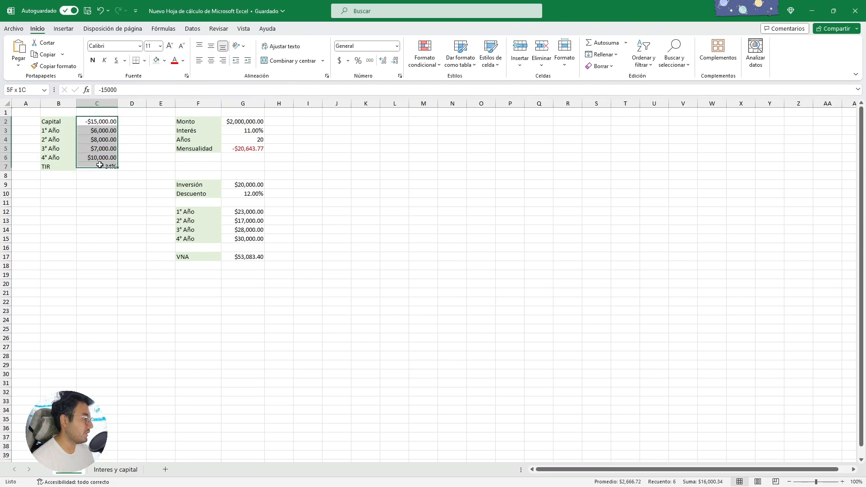
click(92, 195)
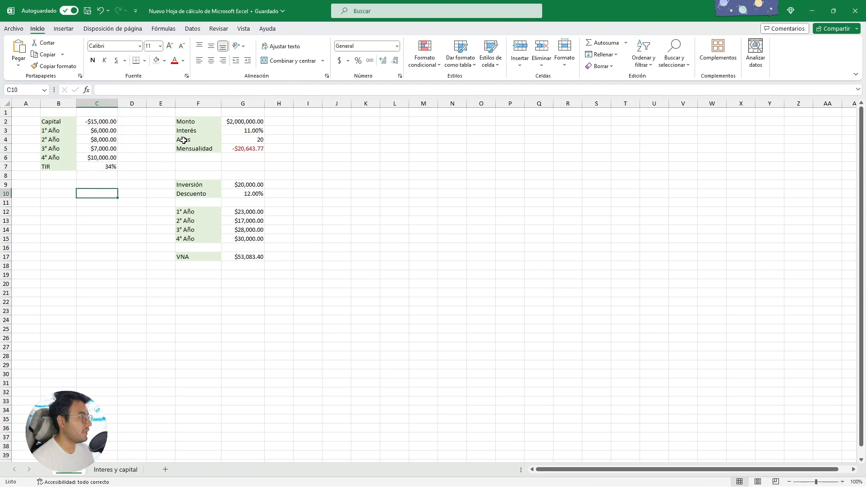
click(258, 151)
click(236, 259)
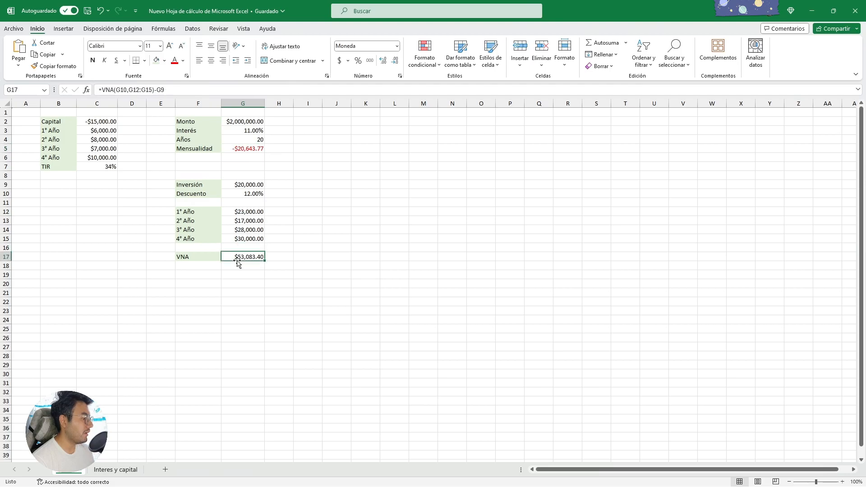
Switch to the browser article, look through its index of financial functions and open the Función TASA section.
click(409, 481)
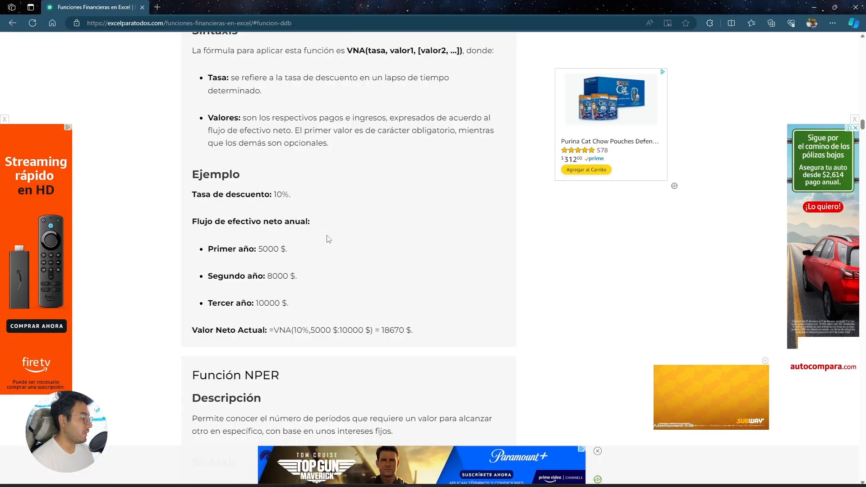
scroll(863, 131, up, 20)
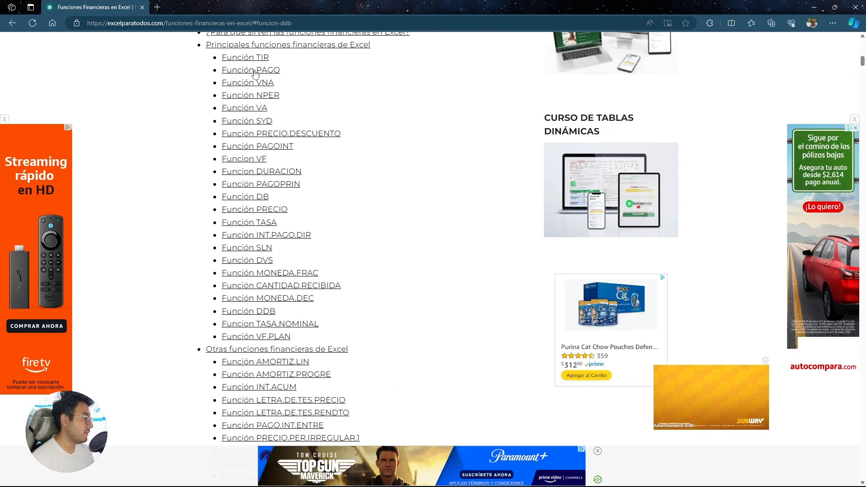
scroll(269, 214, down, 9)
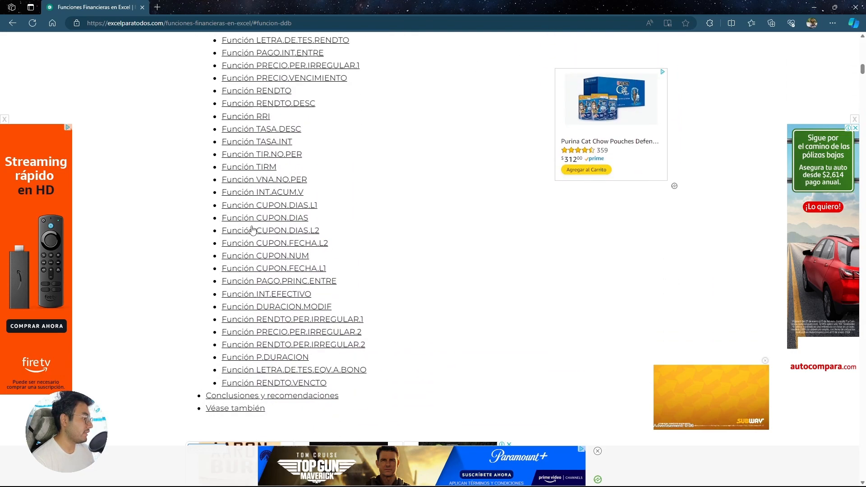
scroll(342, 254, up, 6)
scroll(261, 193, up, 2)
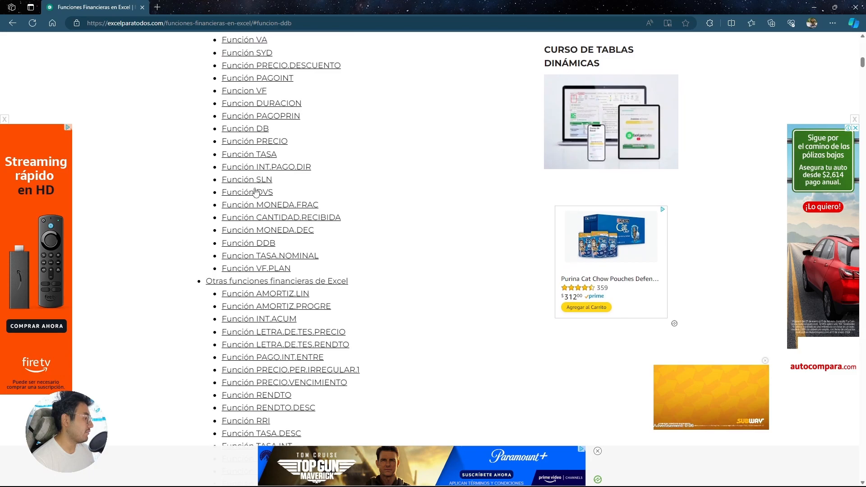
click(262, 154)
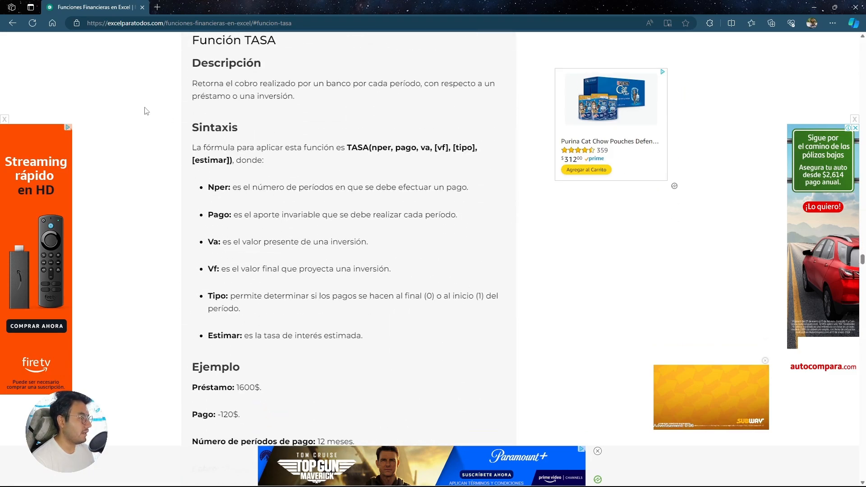
Read the TASA function's description, syntax and the explanations of its Nper and Pago arguments.
drag(193, 83, 305, 99)
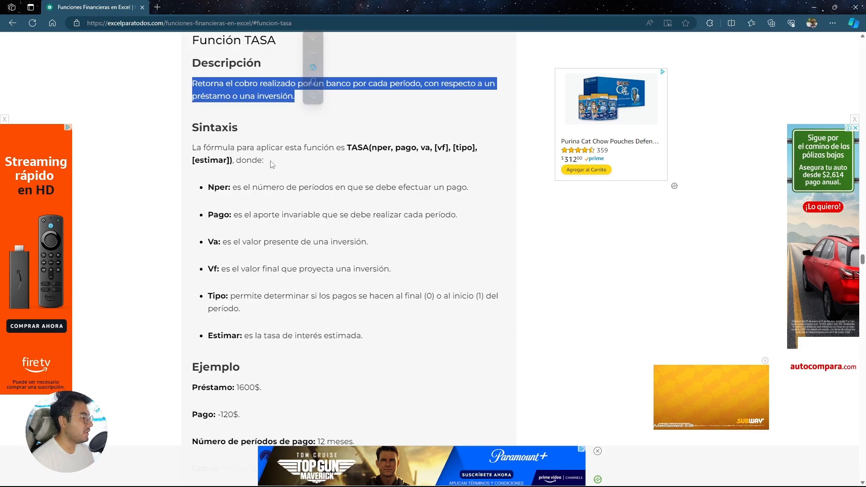
drag(264, 161, 242, 153)
click(324, 158)
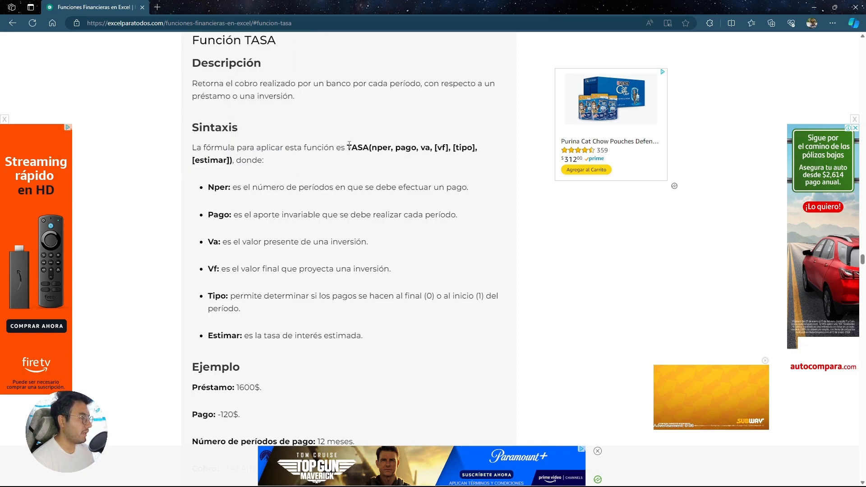
drag(237, 188, 349, 214)
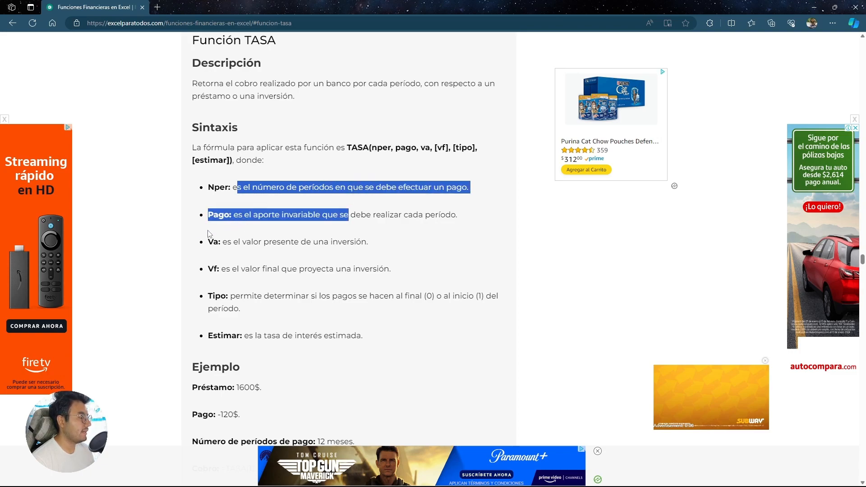
click(233, 255)
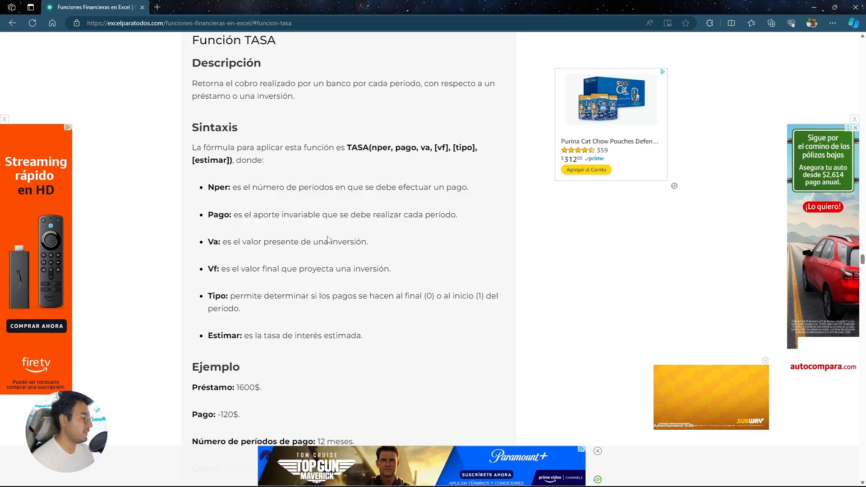
Examine the TASA example's loan, payment and number of periods, and how they are used in its formula.
scroll(302, 253, down, 5)
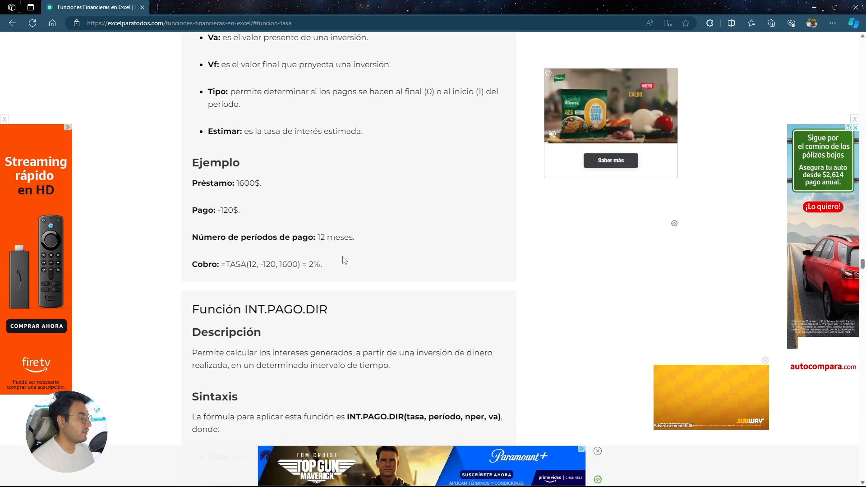
scroll(340, 260, up, 6)
scroll(287, 234, down, 5)
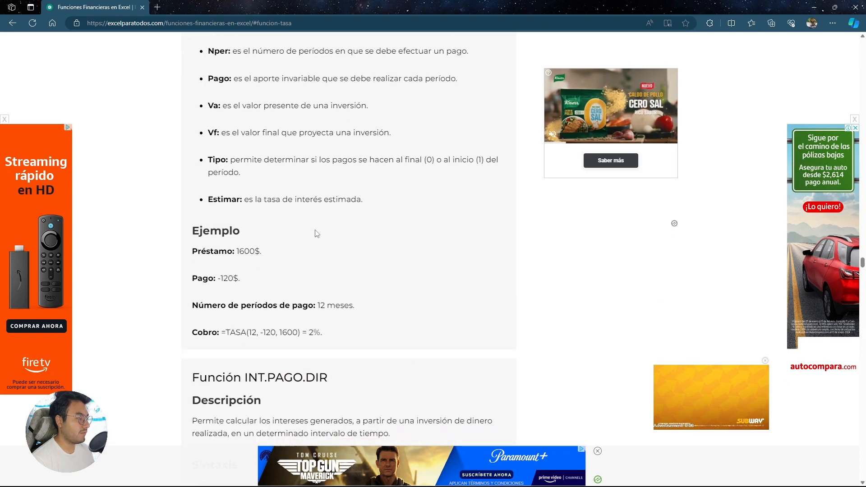
double_click(237, 332)
click(253, 334)
double_click(253, 332)
click(255, 333)
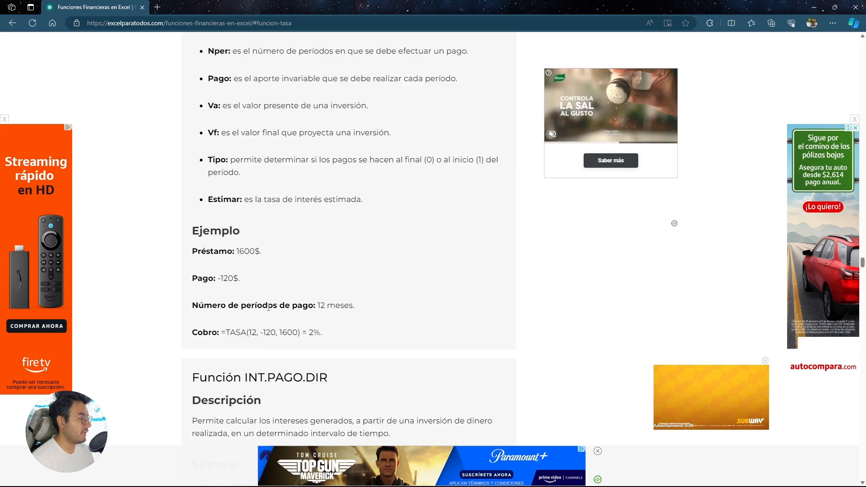